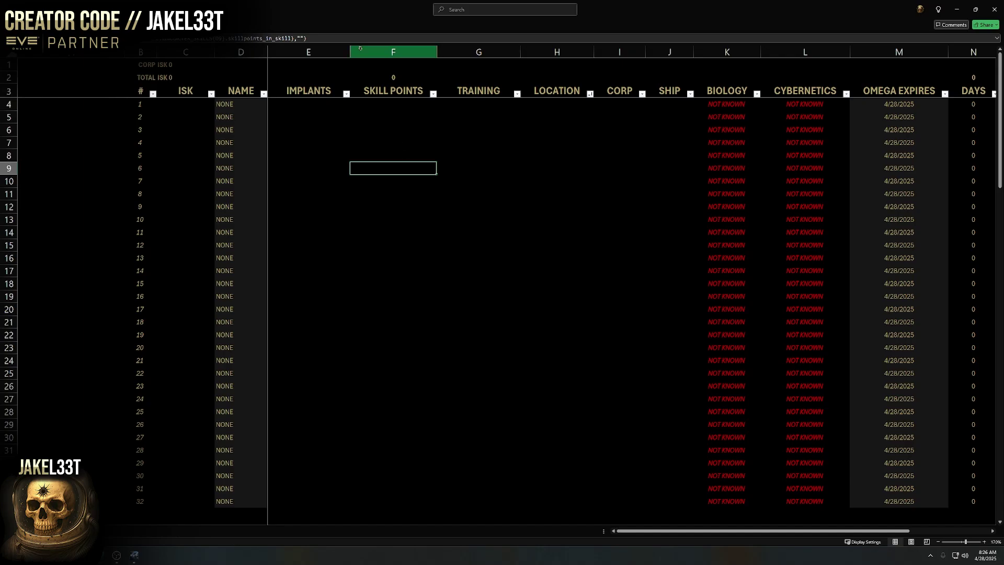
Review the training, implants and F6/F8 skill point formulas, then expand the ribbon with Ctrl+F1
left_click(517, 179)
left_click(358, 130)
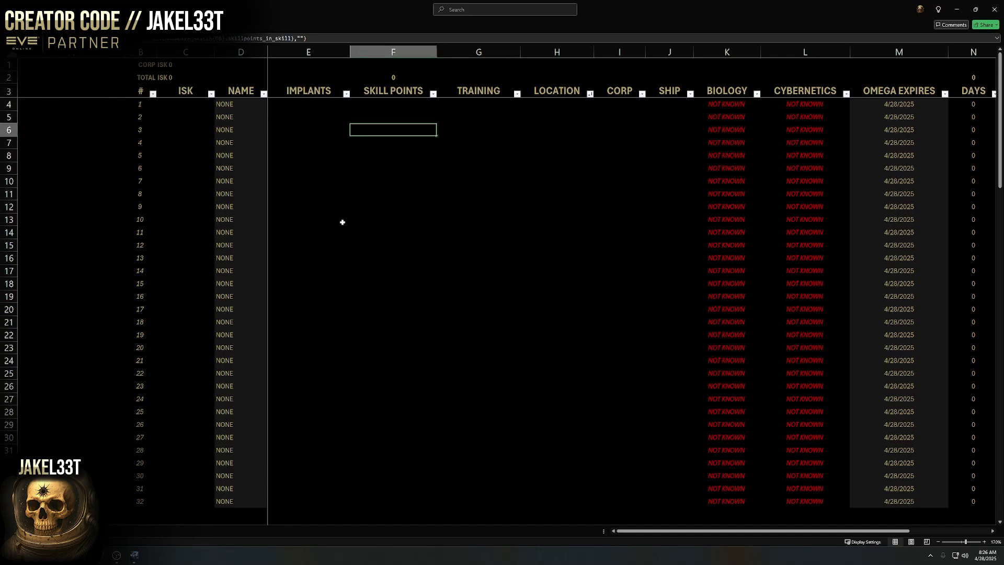
left_click(339, 179)
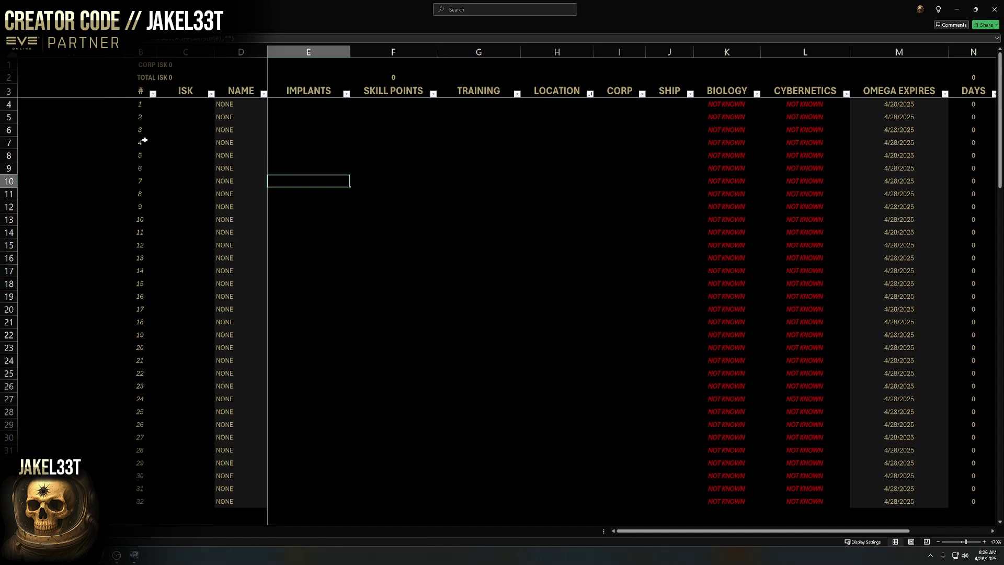
left_click_drag(9, 155, 348, 170)
left_click(347, 171)
left_click(385, 151)
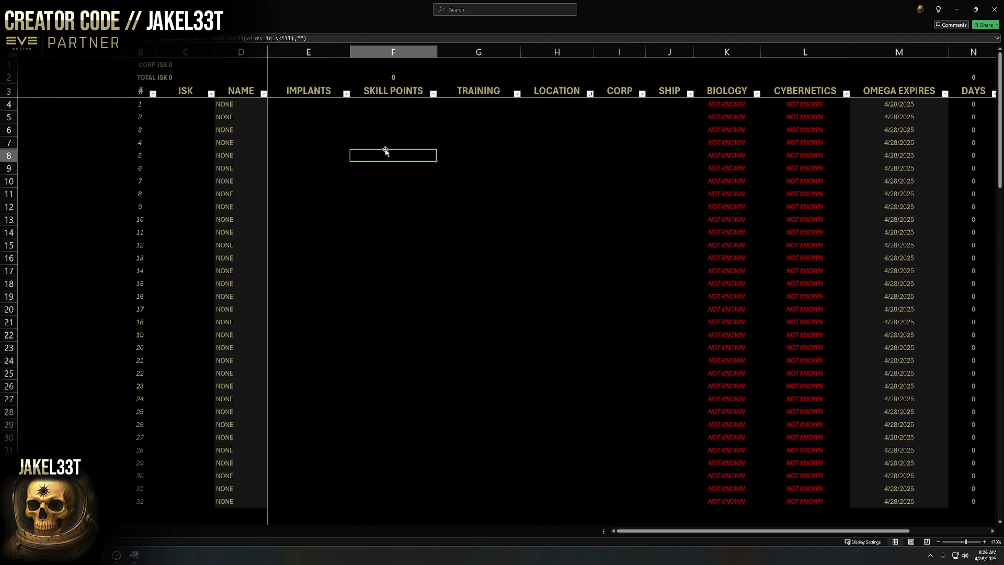
left_click(382, 132)
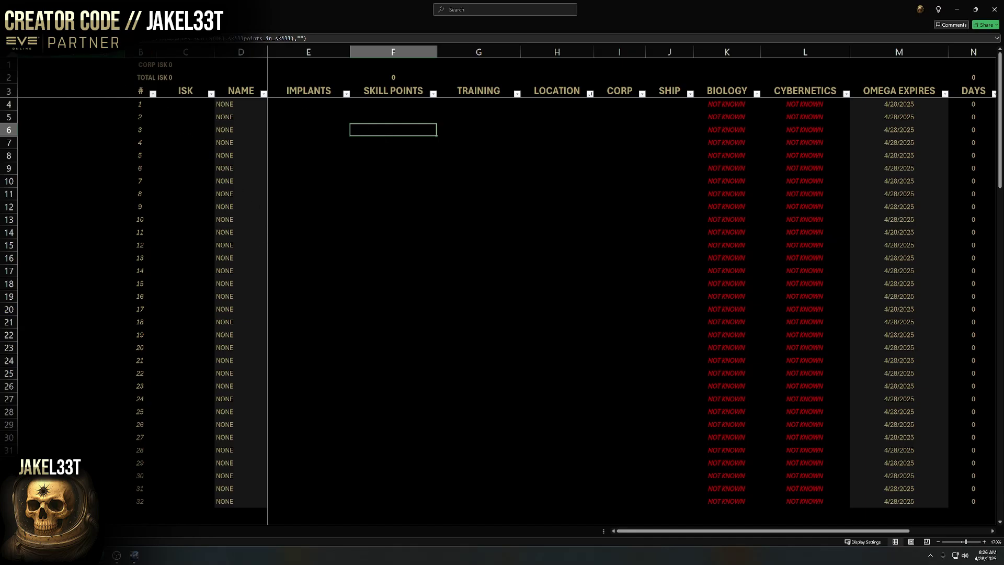
key("ctrl+F1")
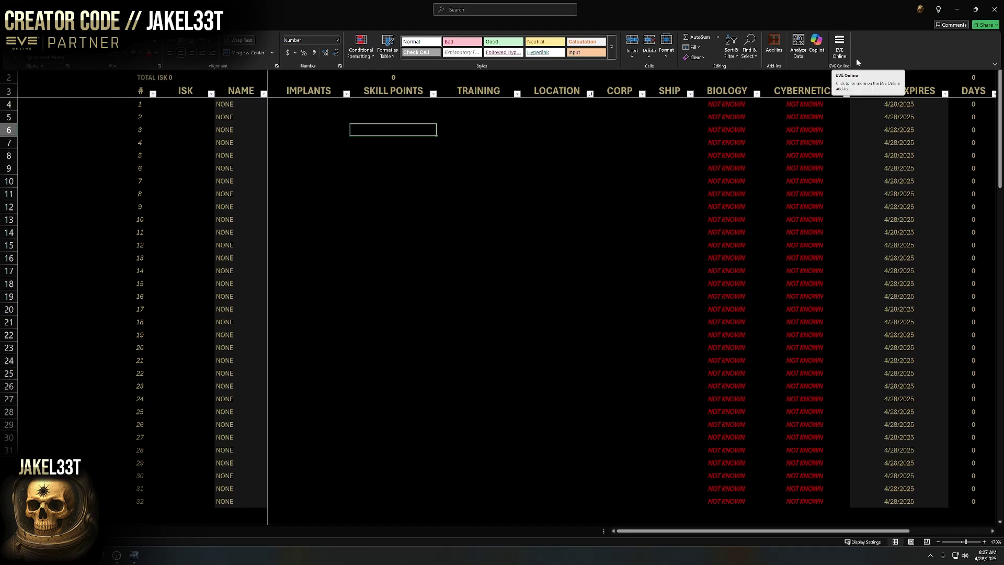
Open the EVE Online add-in pane and browse its list of characters
left_click(842, 43)
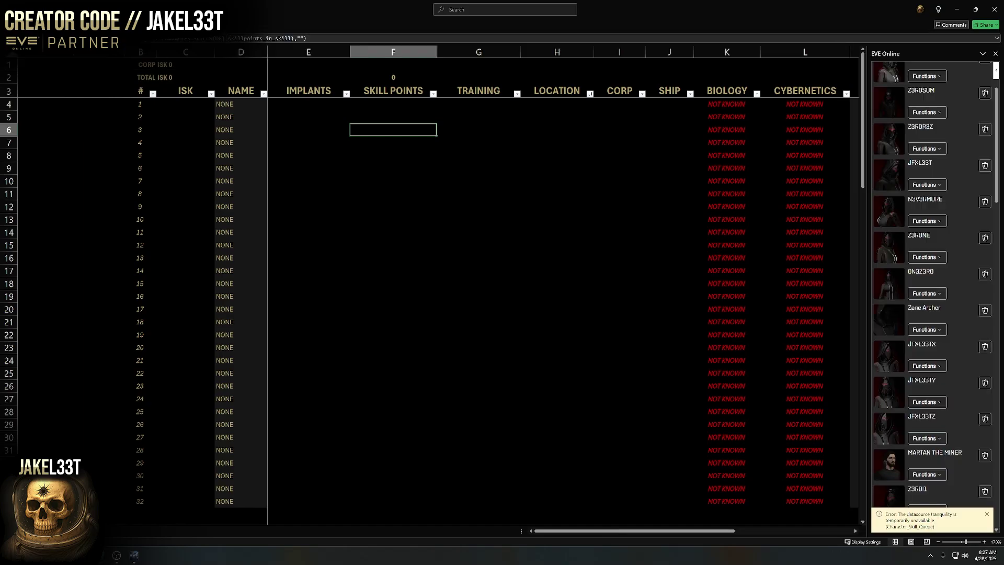
scroll(890, 233, "down", 5)
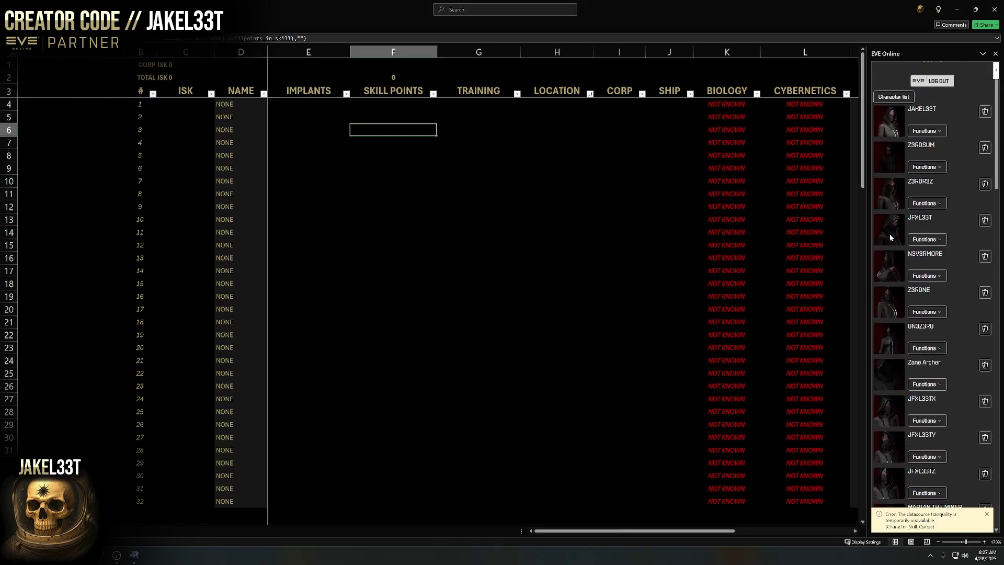
scroll(890, 233, "down", 10)
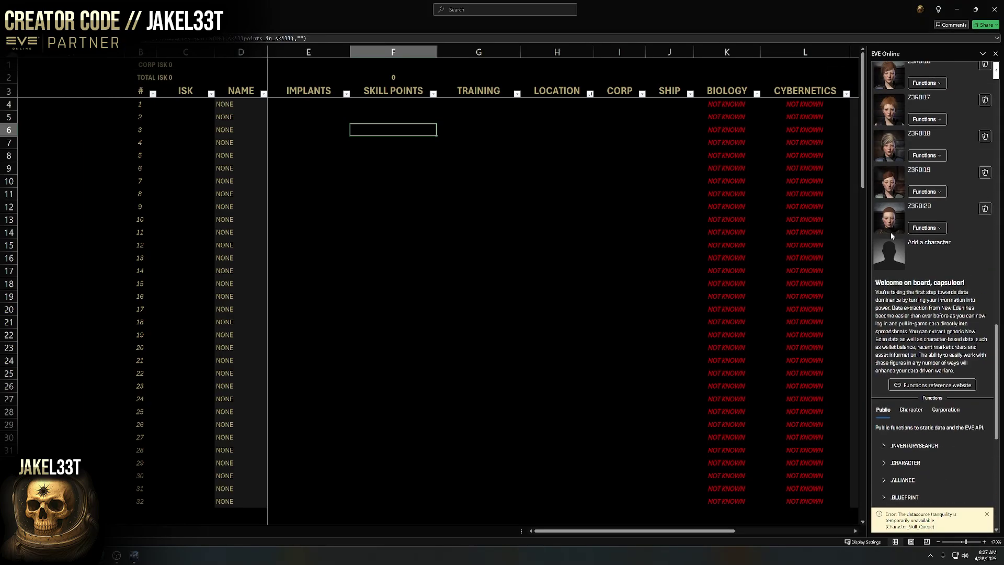
scroll(921, 361, "up", 6)
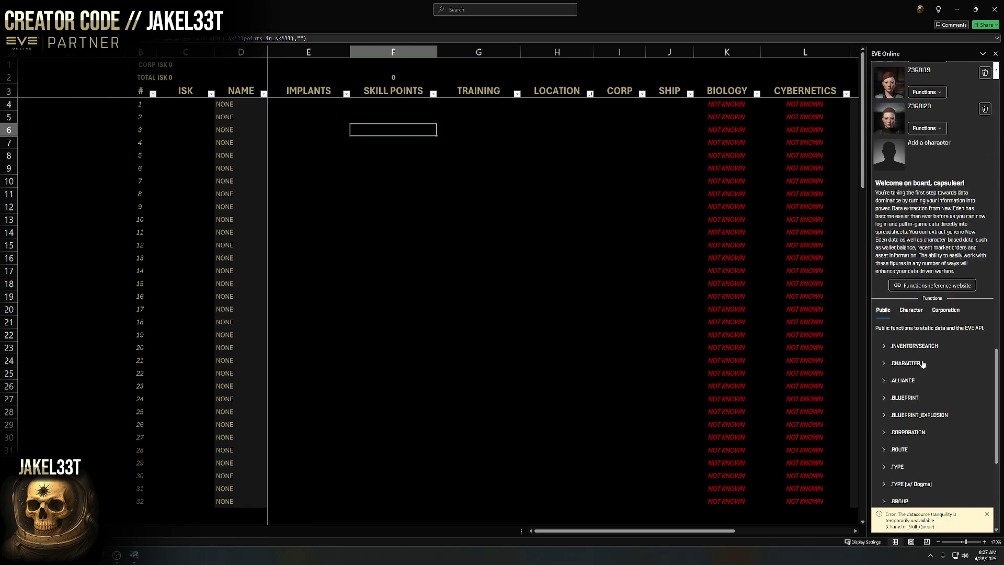
scroll(929, 313, "up", 12)
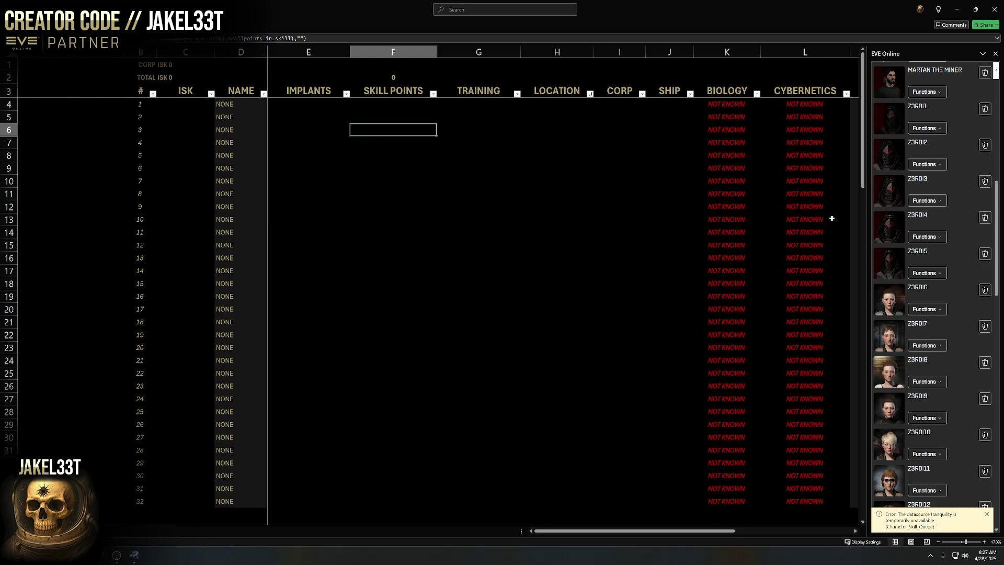
Select the first NAME cell D4, ready to receive a character, while scrolling the add-in list
left_click(370, 144)
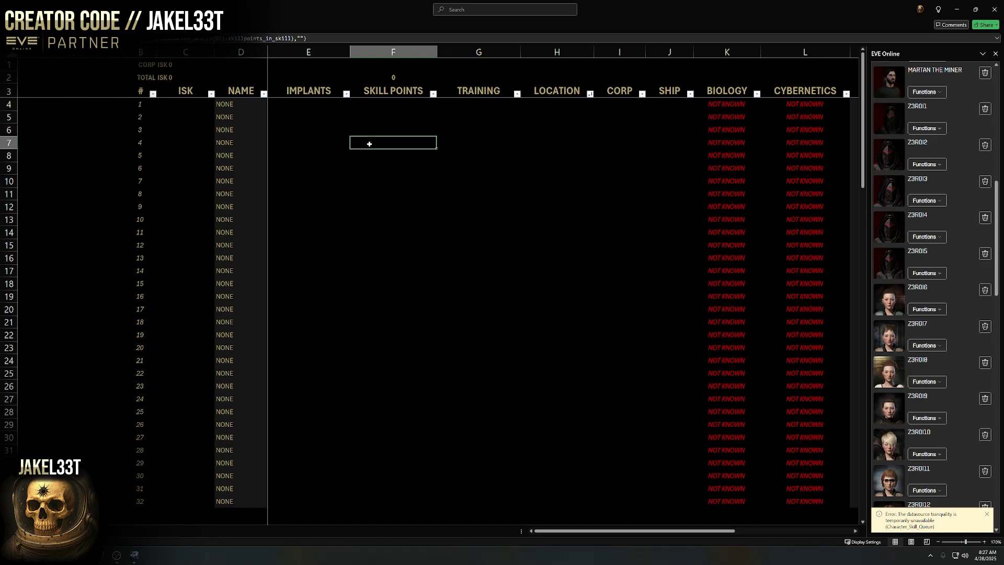
left_click(240, 103)
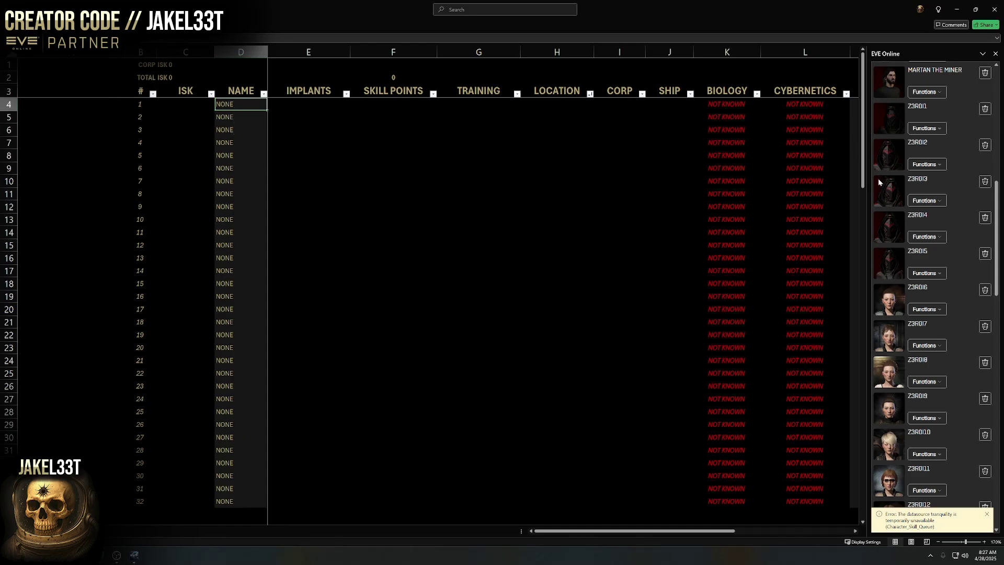
scroll(892, 118, "up", 4)
scroll(900, 246, "down", 3)
key("Down")
key("Down")
key("Down")
key("Down")
key("Down")
left_click(251, 99)
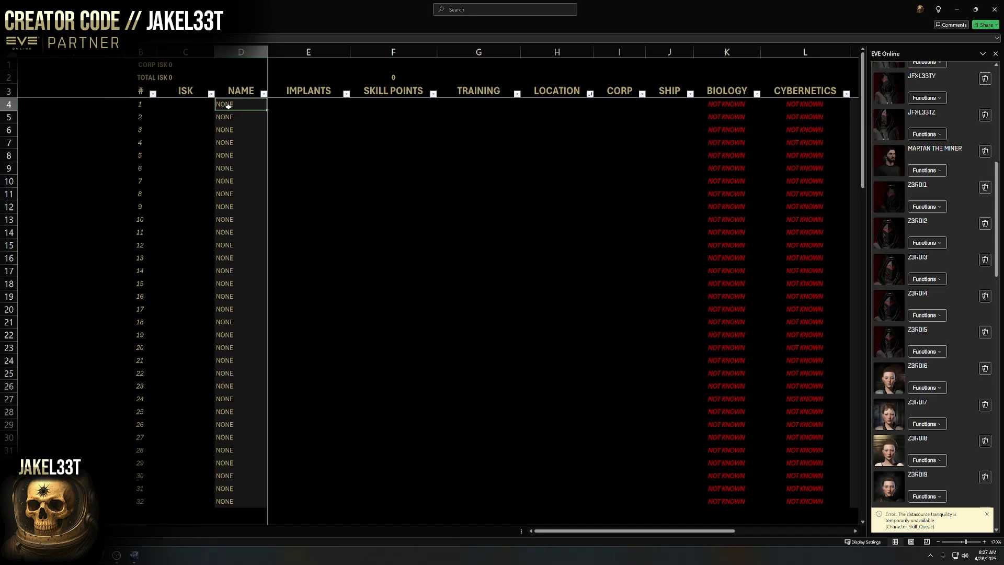
scroll(884, 227, "up", 2)
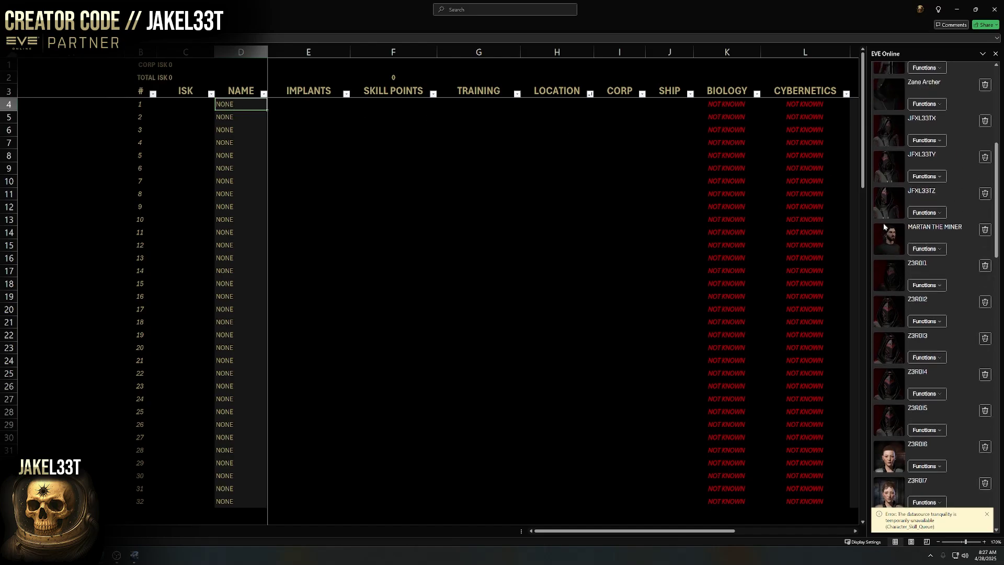
scroll(903, 199, "up", 7)
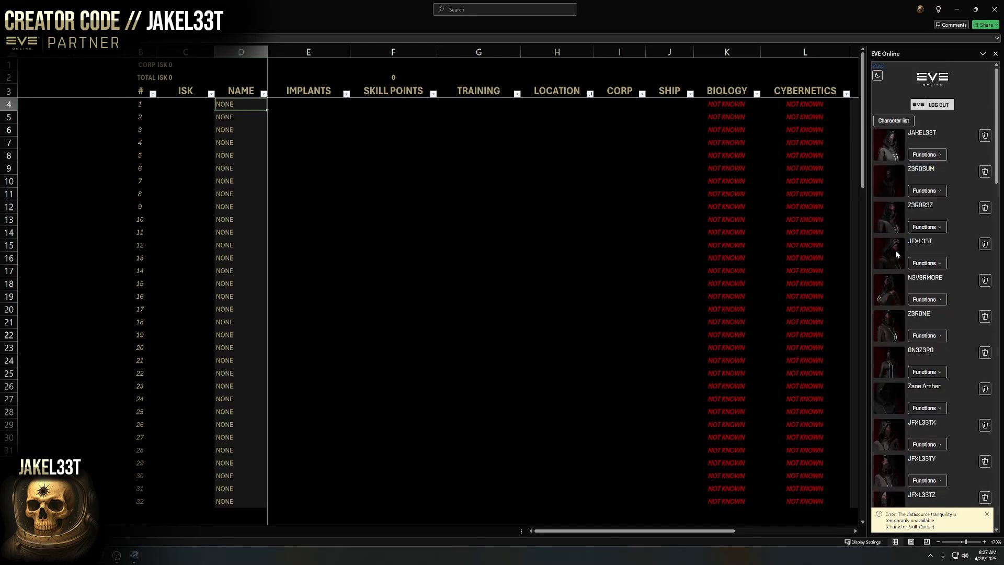
scroll(885, 221, "down", 2)
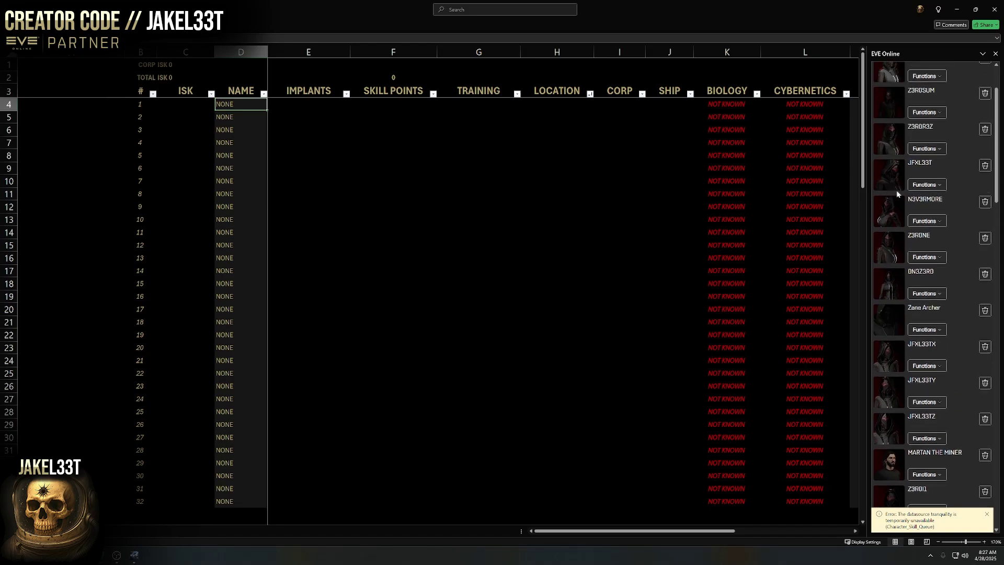
Insert the first character's Character card into D4, then check the F8 and corp ISK formulas
left_click(933, 186)
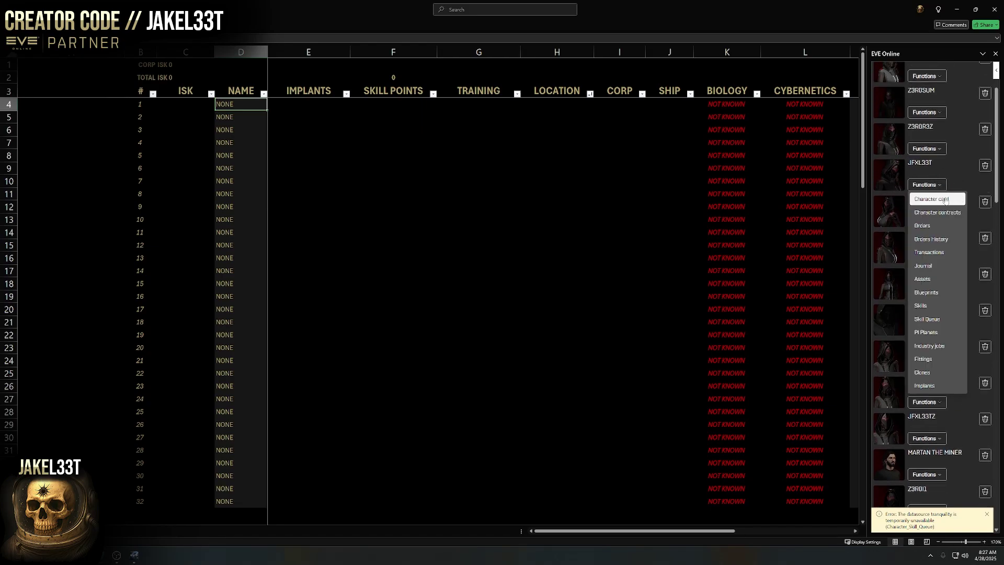
left_click(936, 200)
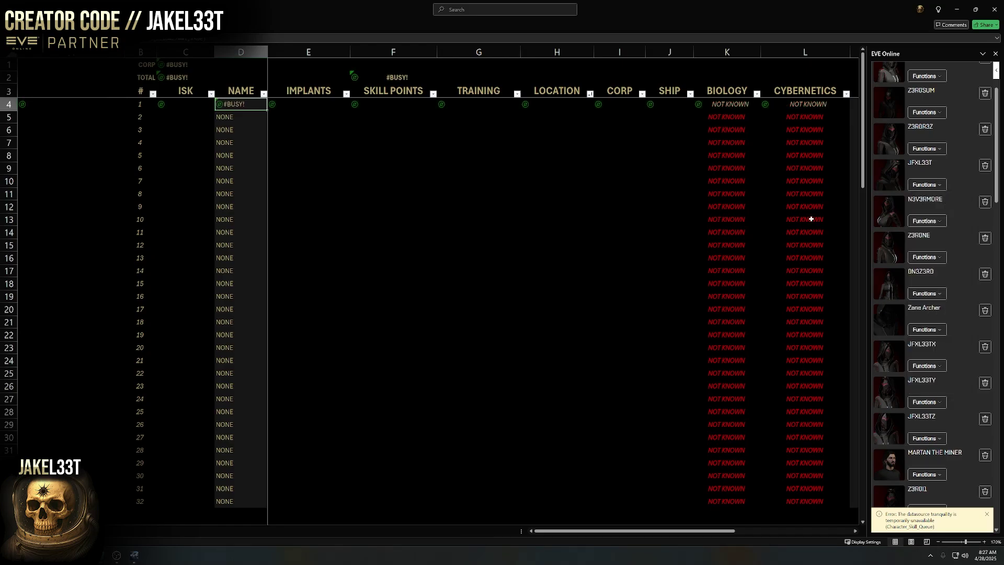
left_click(394, 154)
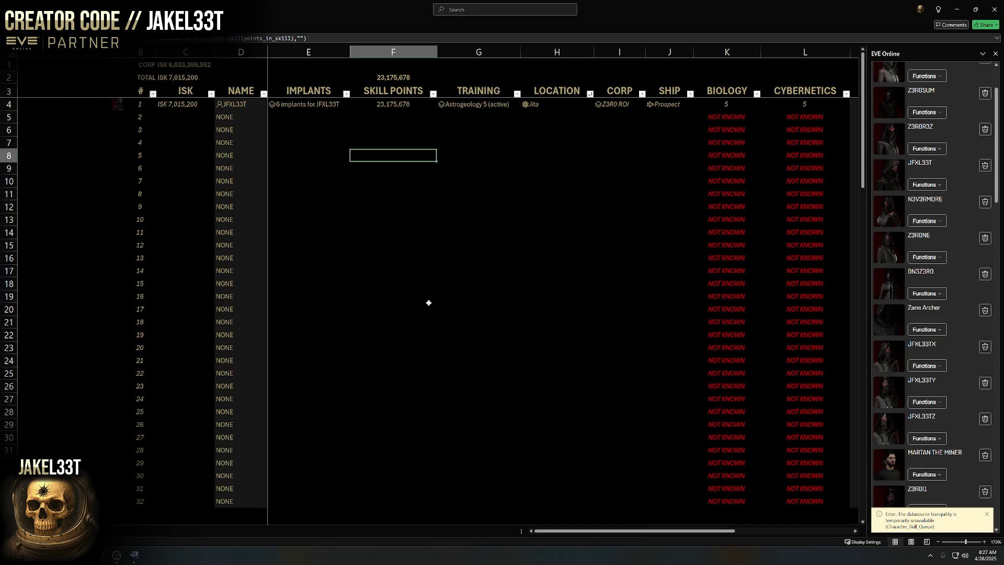
left_click(187, 67)
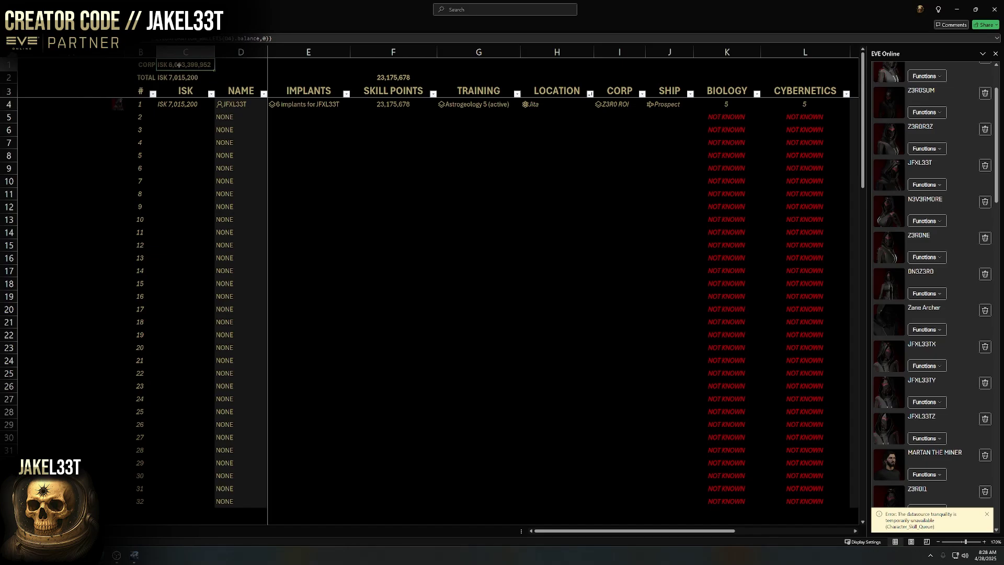
left_click(186, 79)
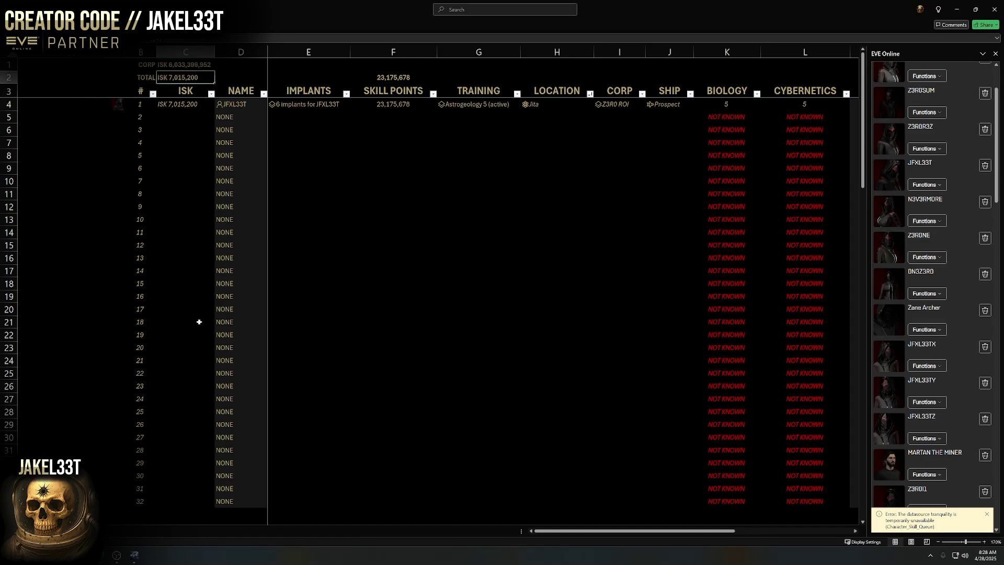
left_click(184, 104)
left_click(178, 120)
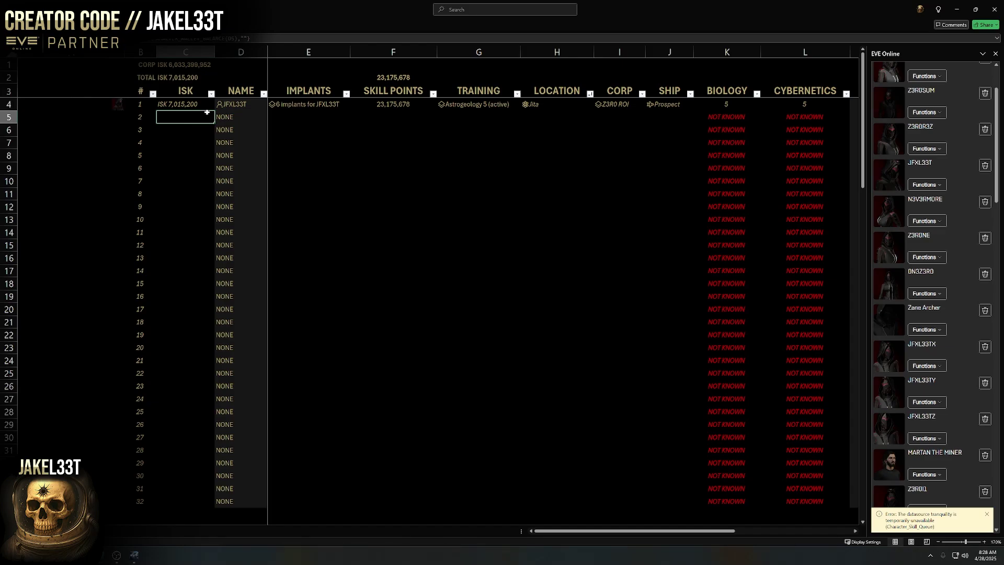
left_click(189, 260)
key("ctrl+v")
left_click(190, 296)
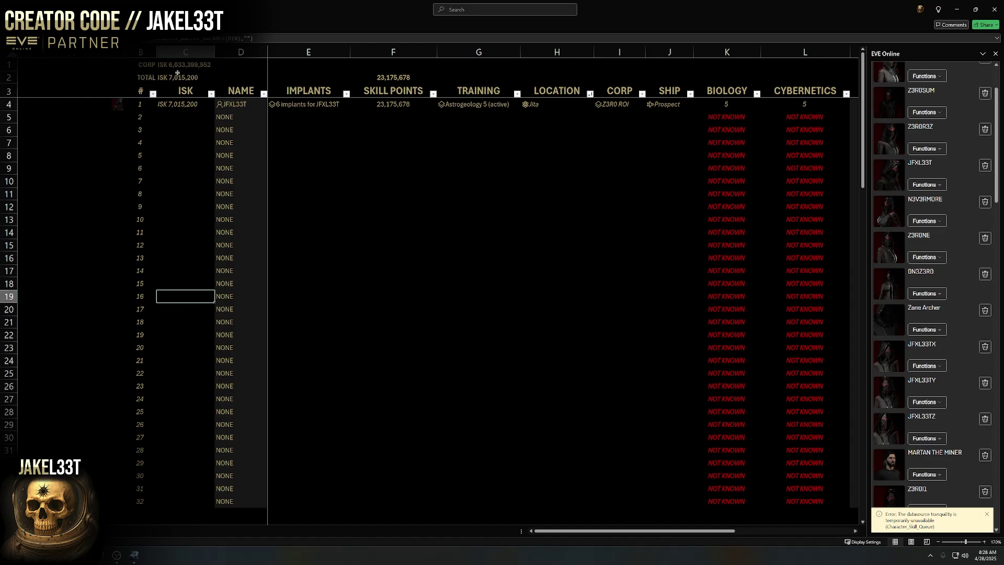
left_click(182, 77)
left_click(287, 129)
left_click(240, 104)
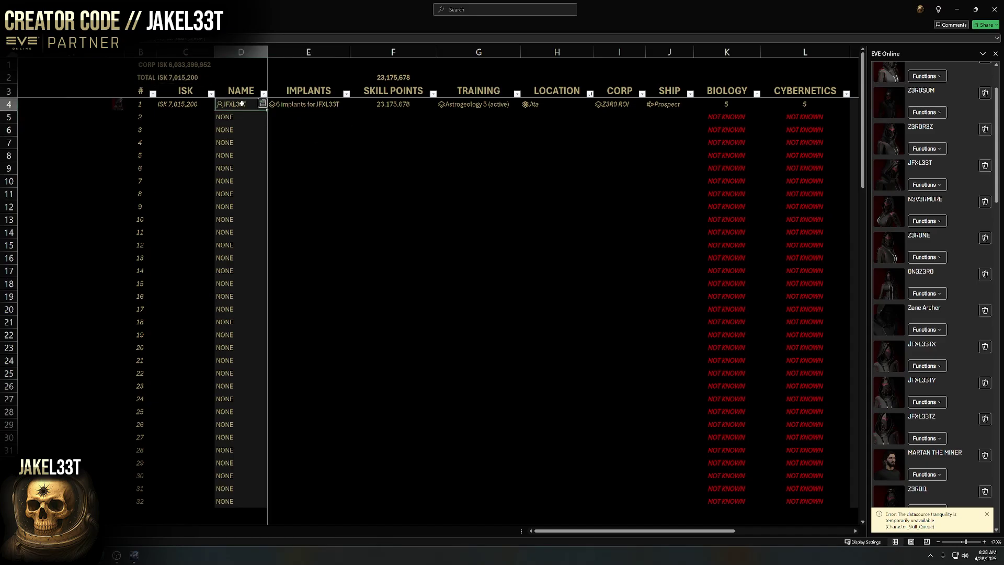
left_click(218, 107)
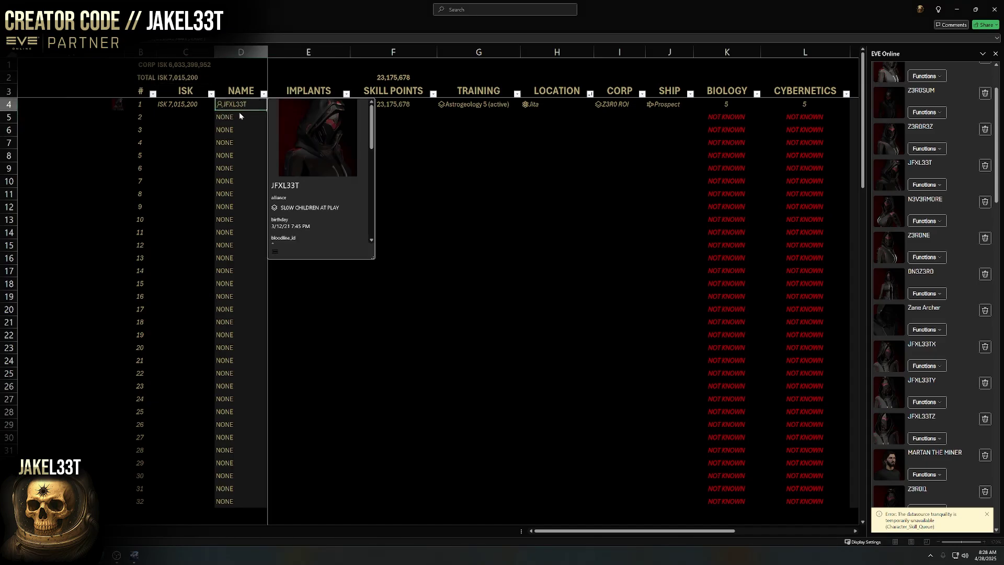
scroll(316, 233, "down", 3)
scroll(306, 223, "up", 2)
scroll(309, 220, "up", 2)
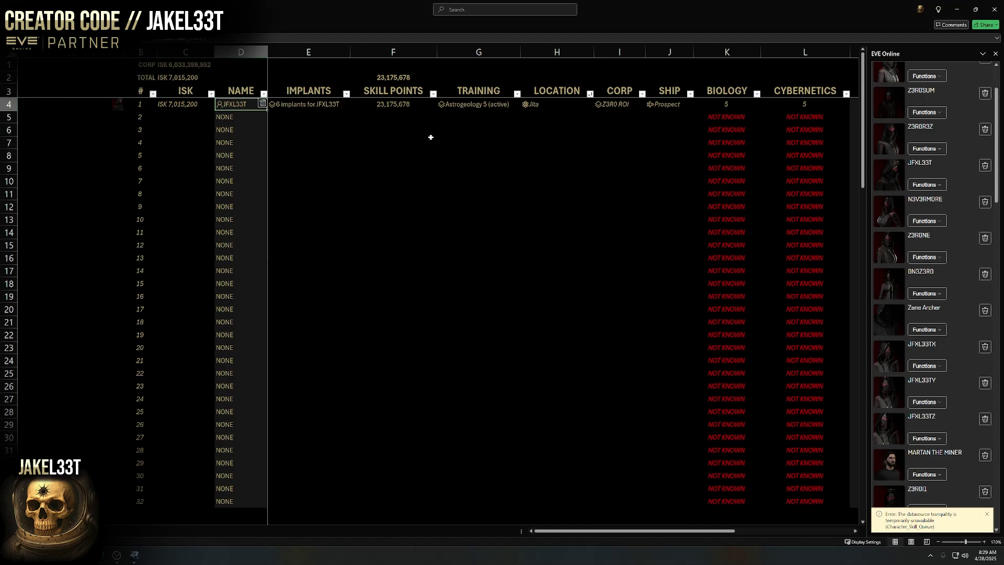
left_click(323, 106)
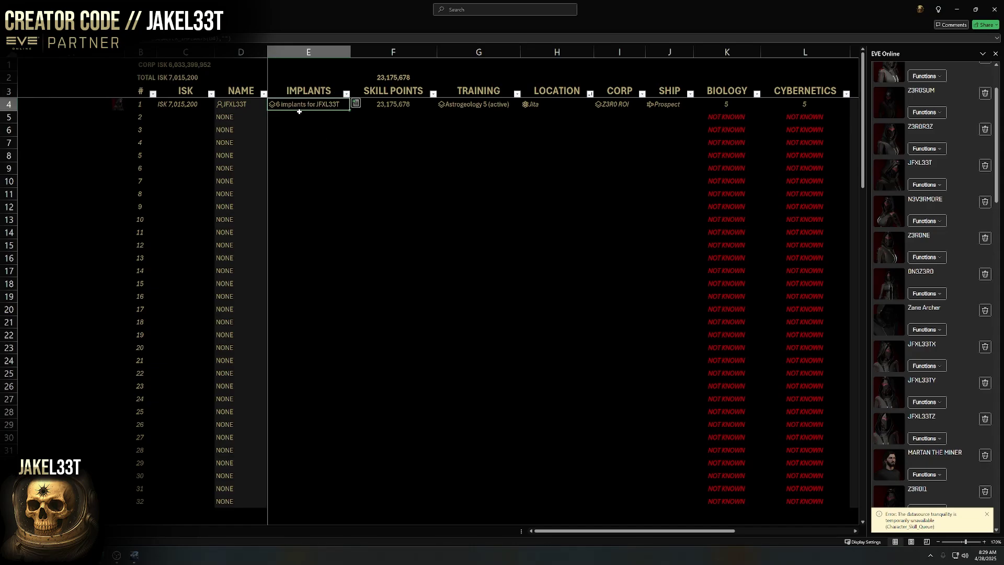
left_click(272, 104)
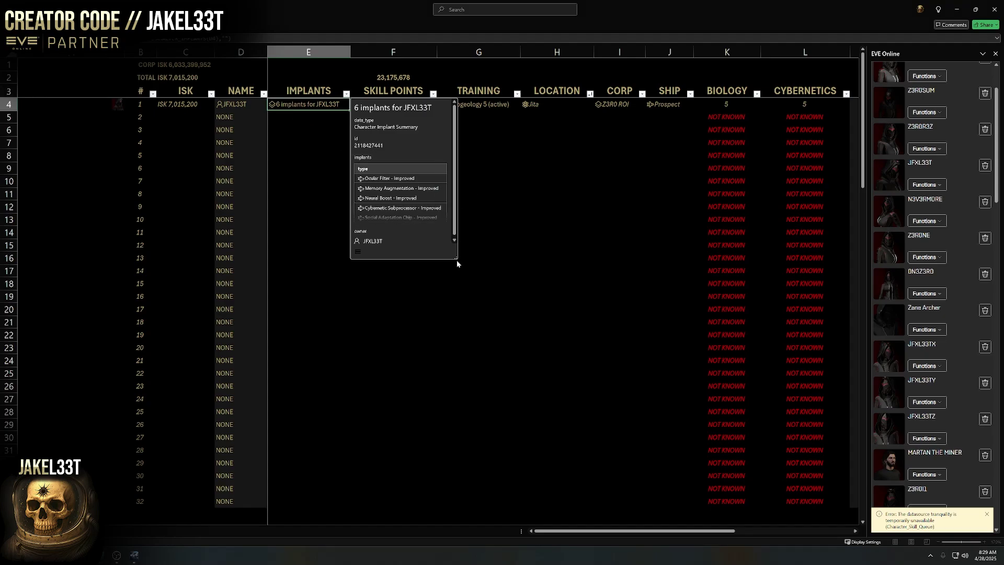
left_click_drag(457, 260, 625, 365)
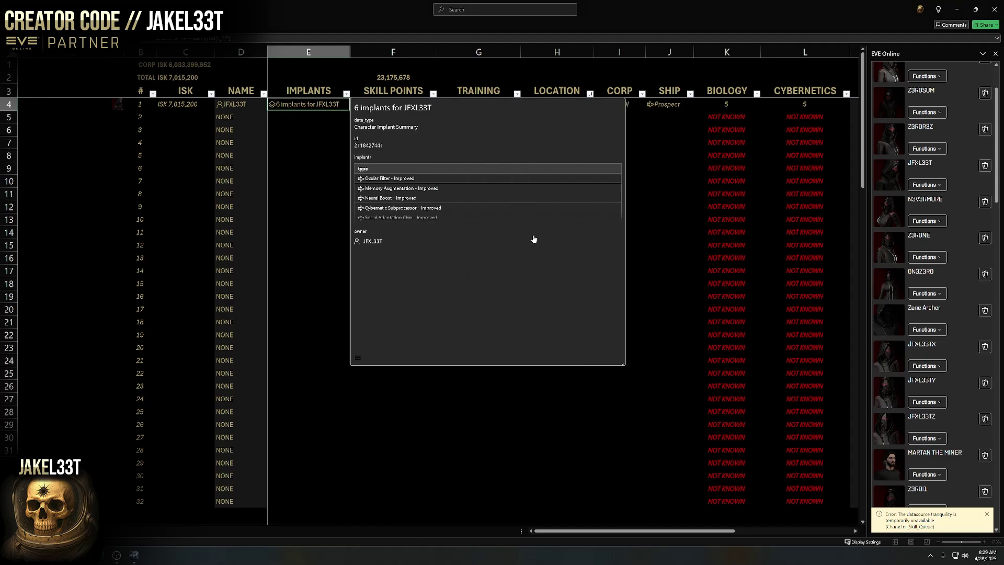
left_click(438, 213)
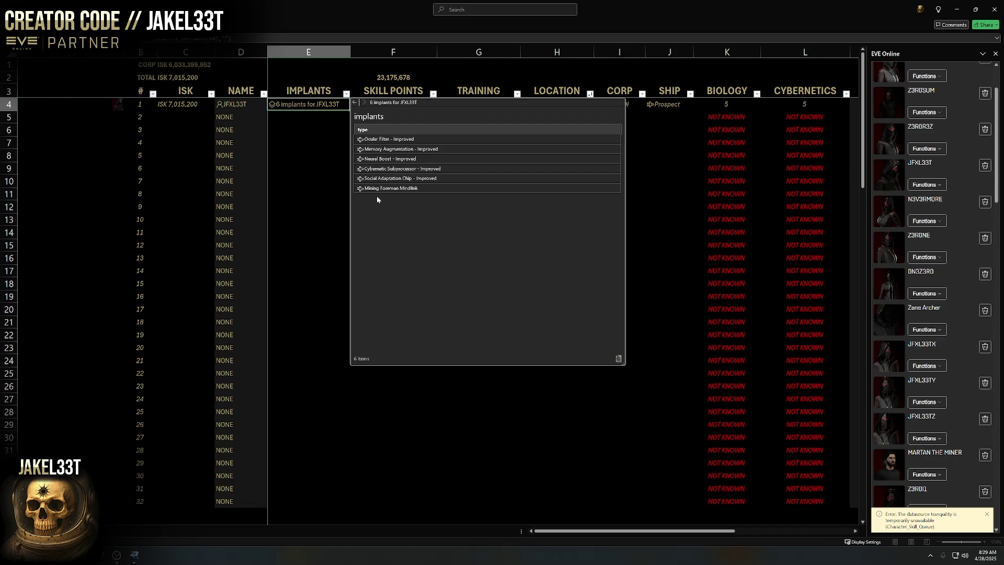
key("Escape")
left_click(314, 129)
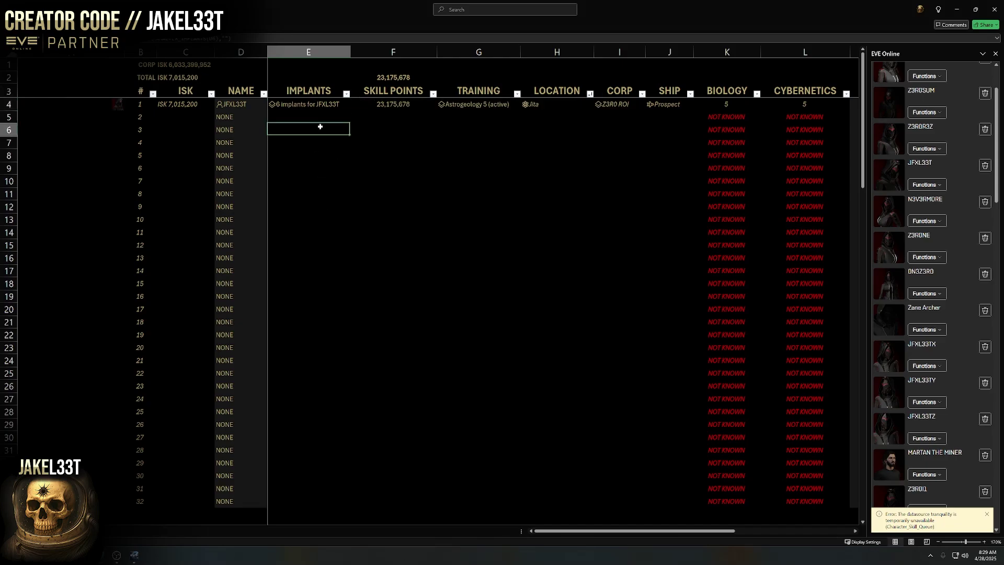
left_click(283, 104)
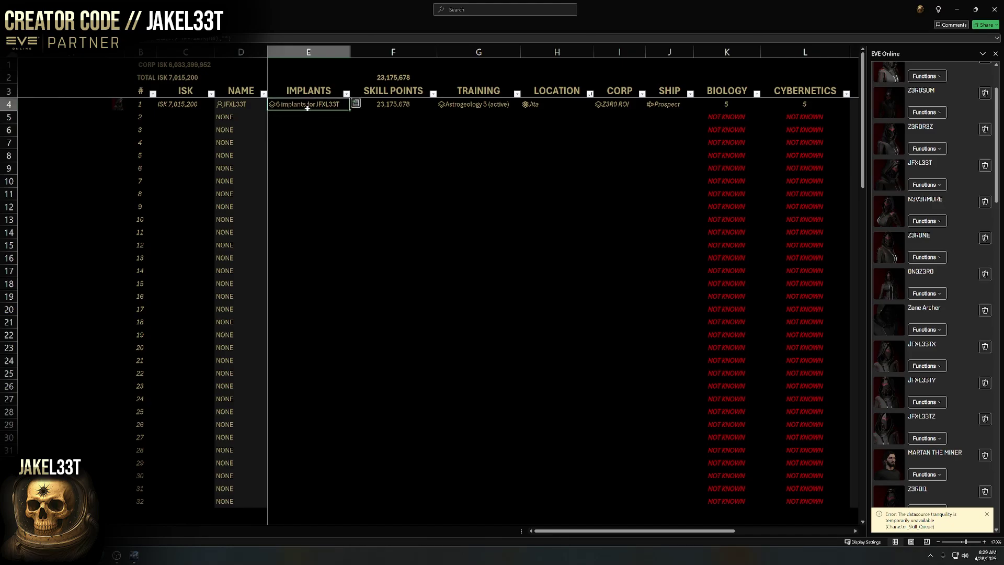
left_click(417, 110)
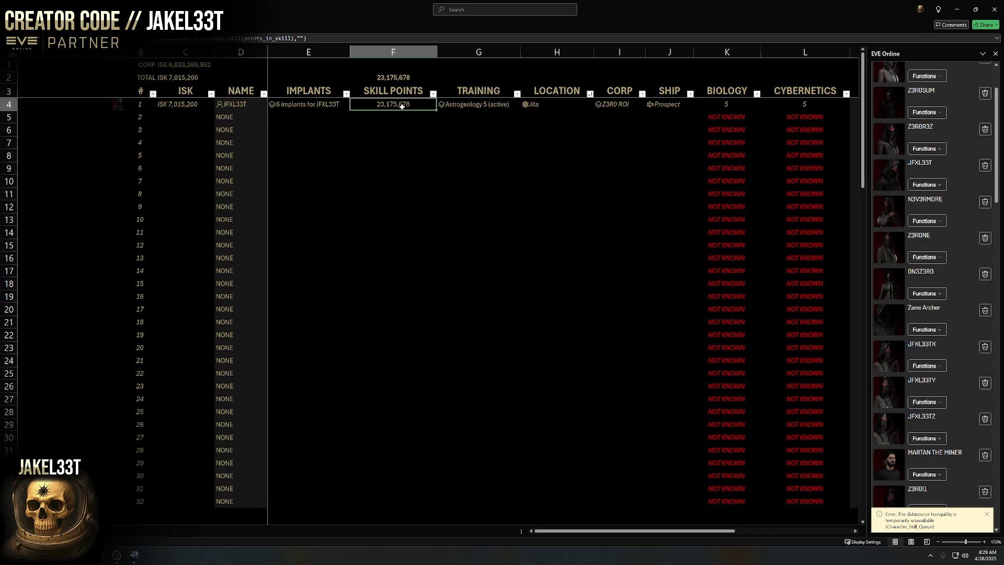
left_click(398, 77)
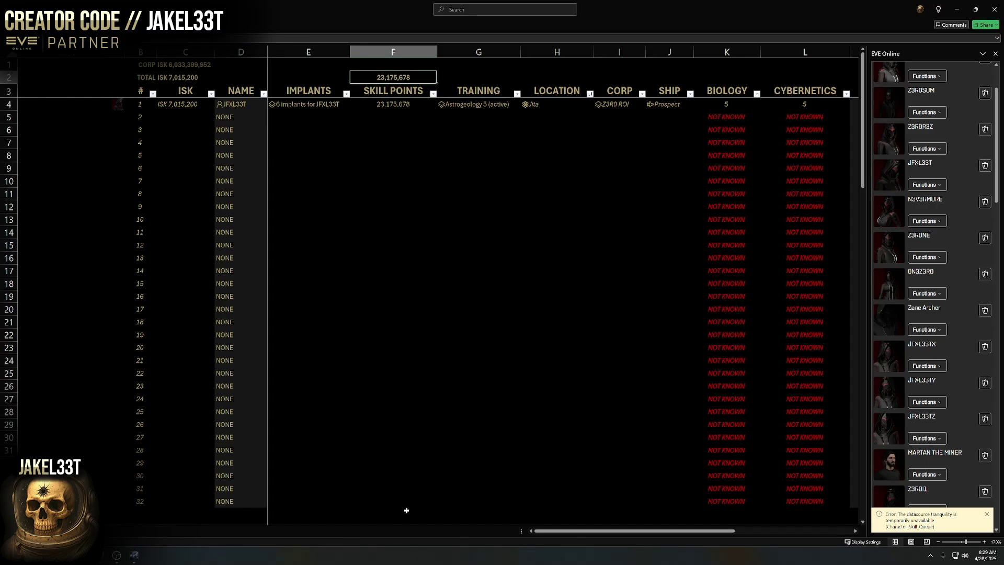
left_click(394, 105)
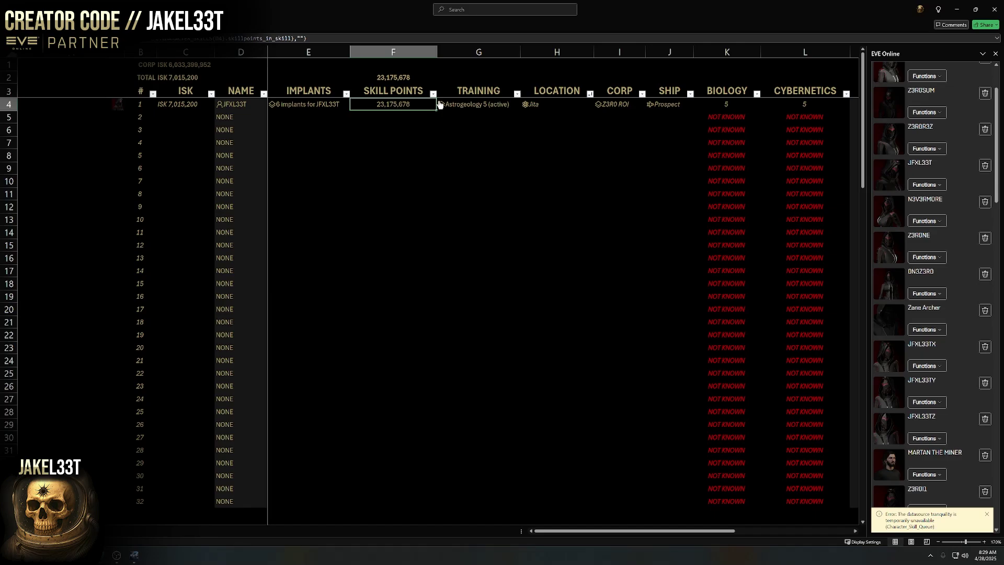
left_click(393, 76)
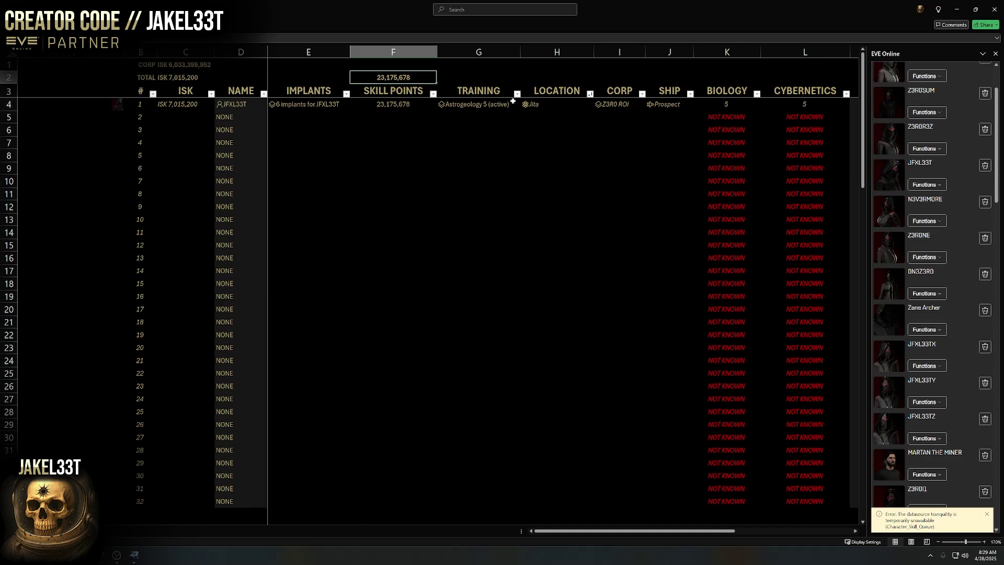
left_click(486, 94)
left_click(490, 104)
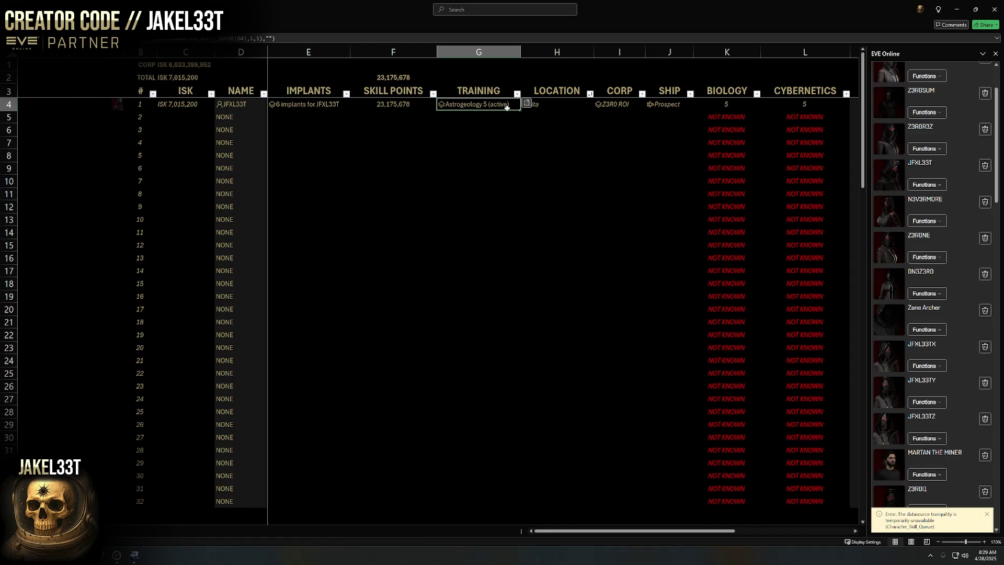
left_click(495, 120)
left_click_drag(482, 92, 507, 497)
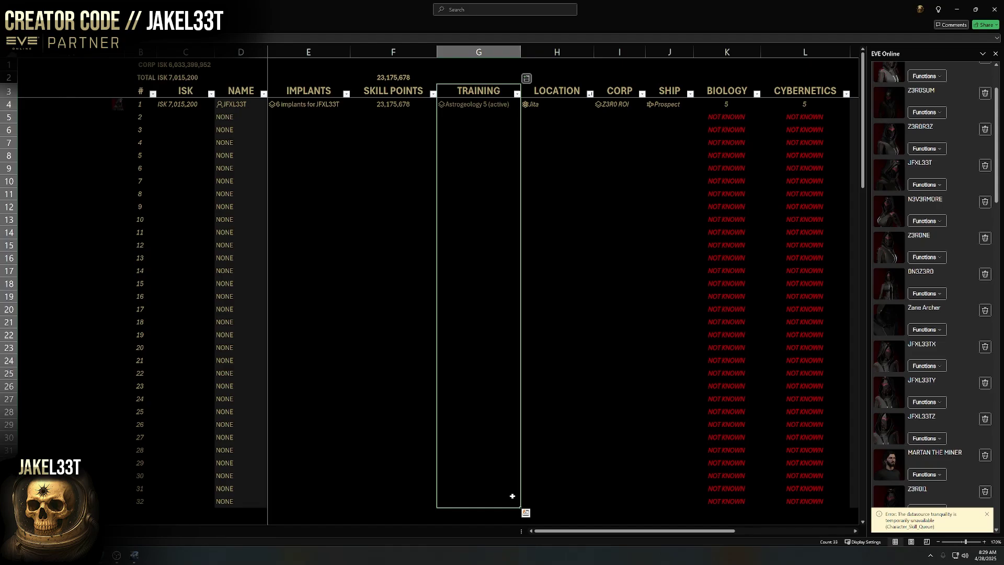
left_click(506, 120)
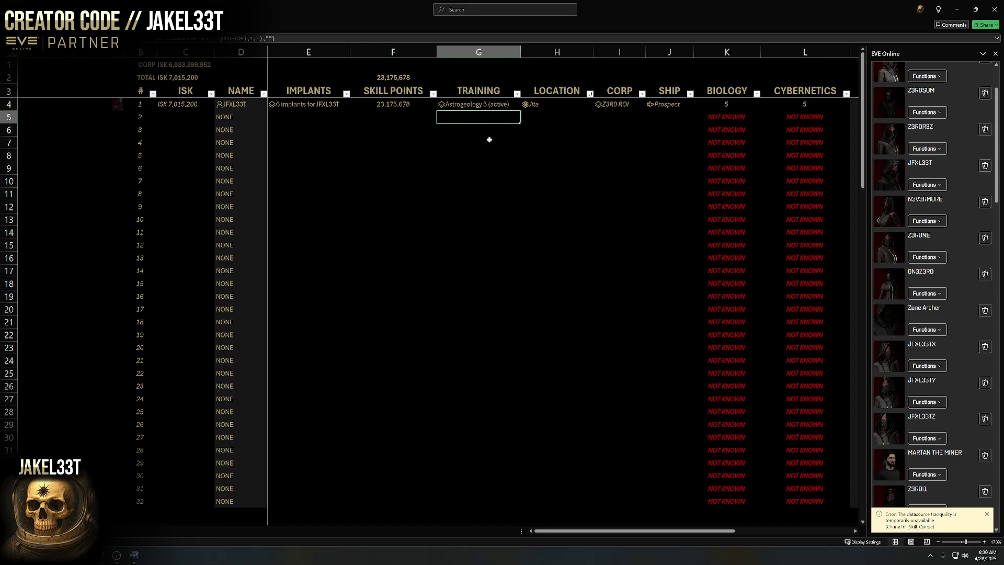
left_click(555, 117)
left_click(560, 103)
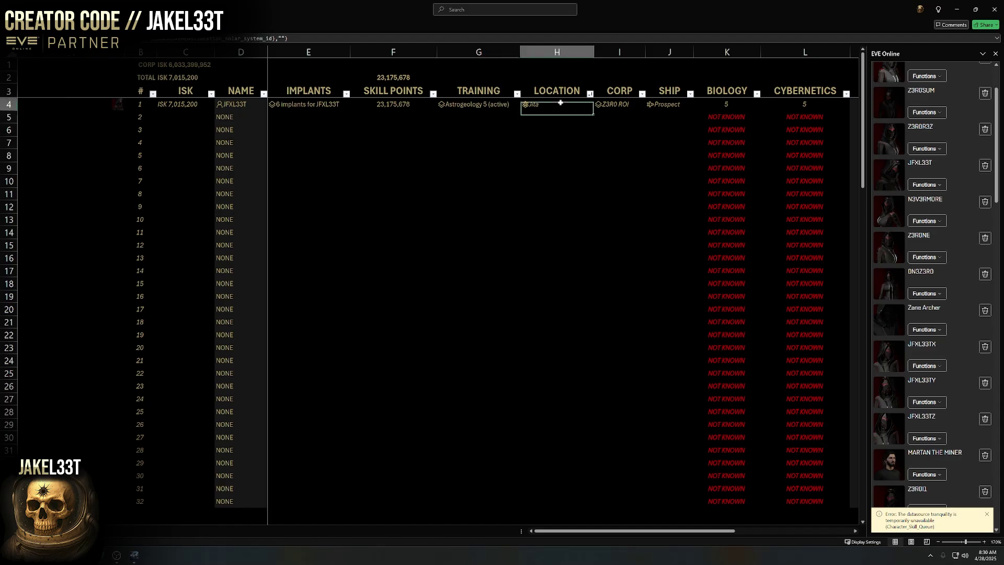
left_click(614, 105)
left_click(666, 106)
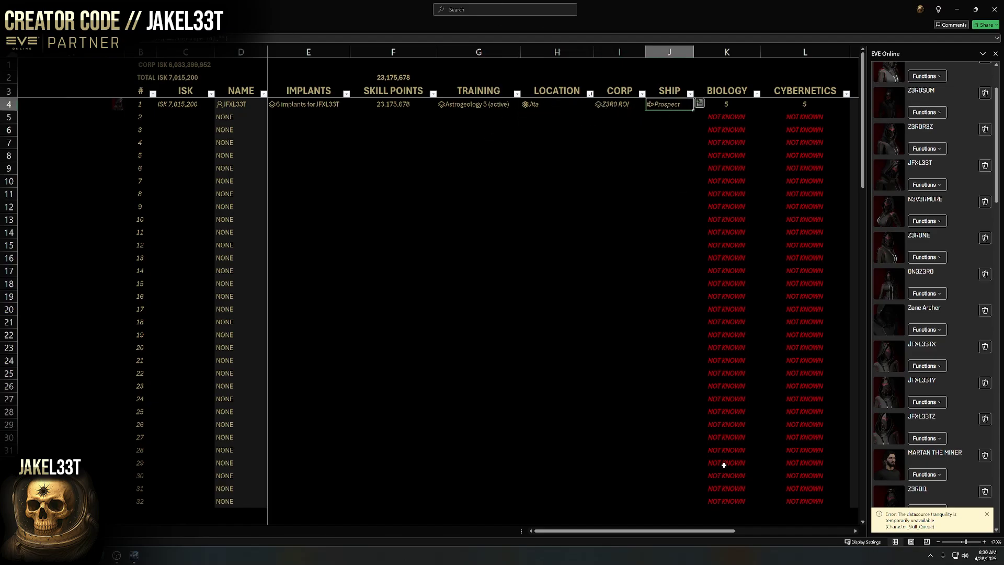
left_click_drag(710, 531, 813, 531)
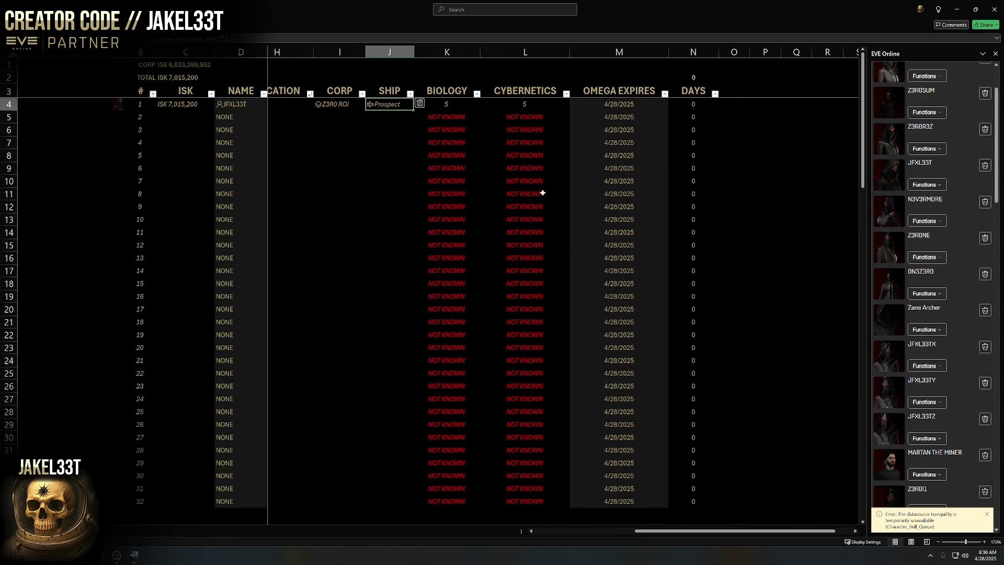
left_click(450, 107)
left_click(527, 109)
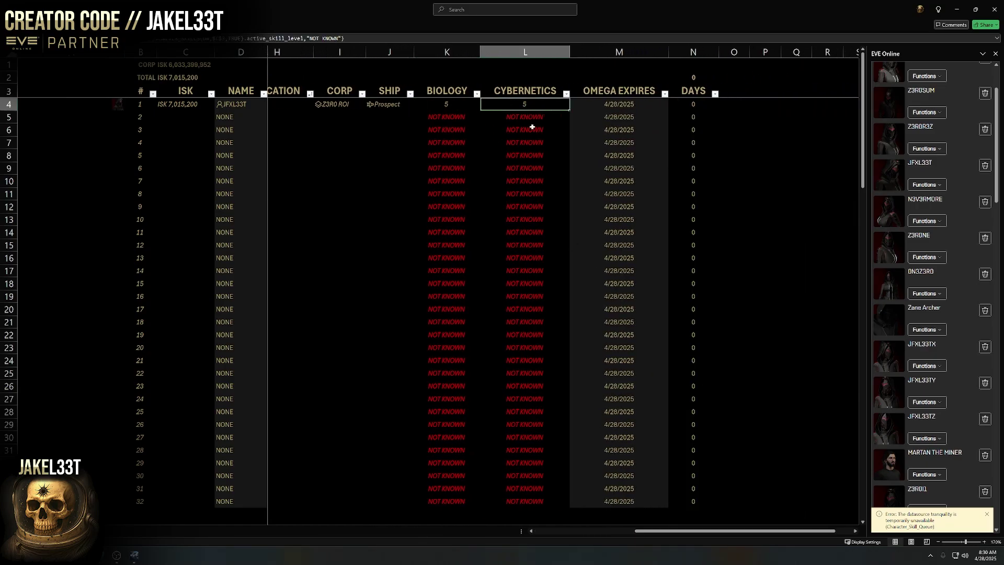
left_click(448, 106)
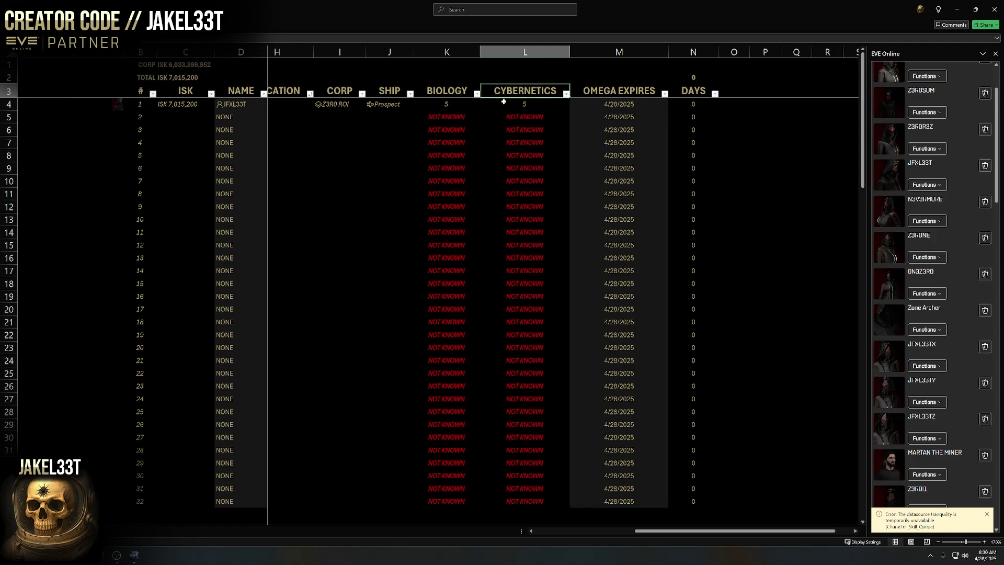
left_click(497, 104)
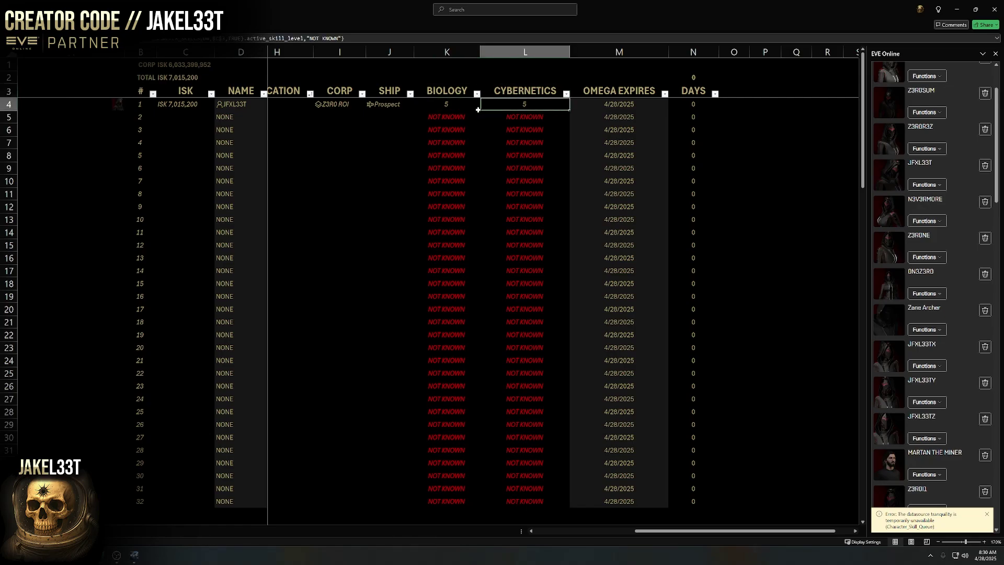
left_click(447, 105)
left_click(445, 90)
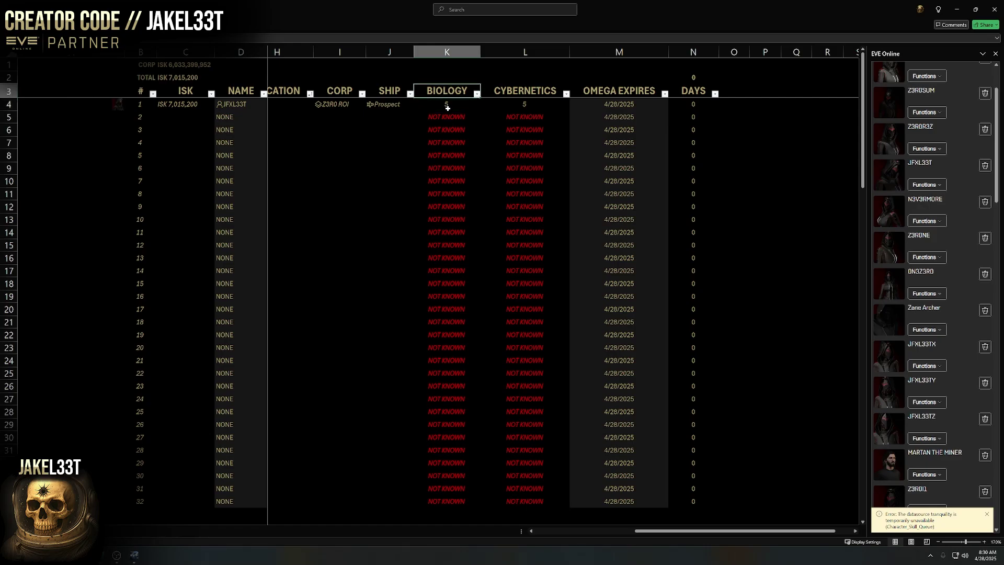
left_click_drag(496, 104, 449, 98)
left_click(448, 98)
type("MINING")
key("Return")
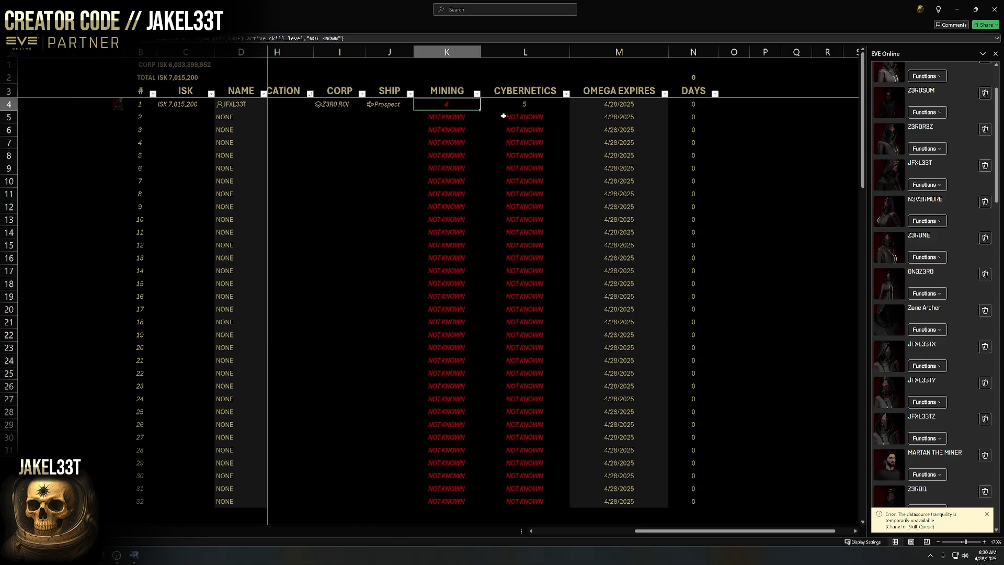
left_click(454, 116)
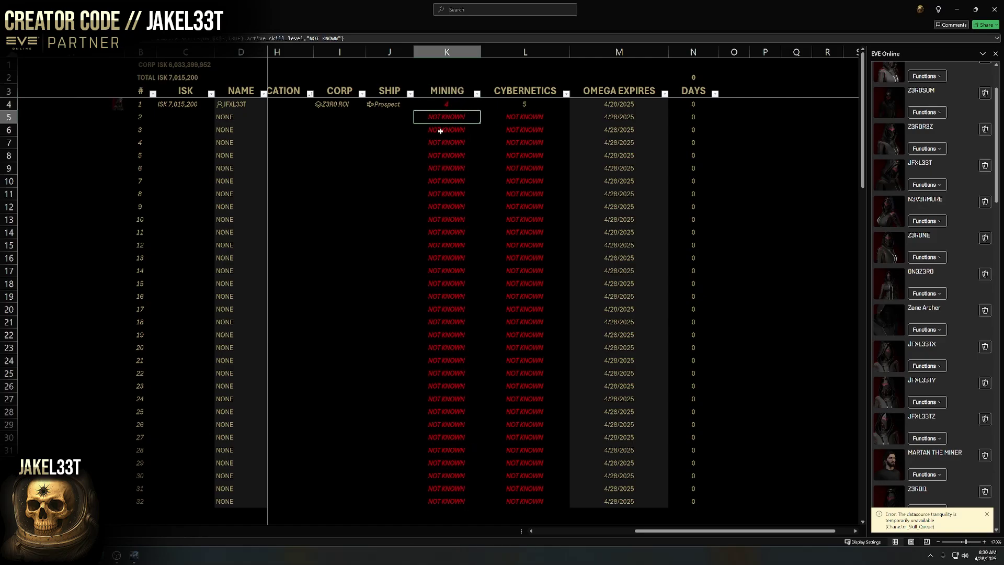
left_click(438, 104)
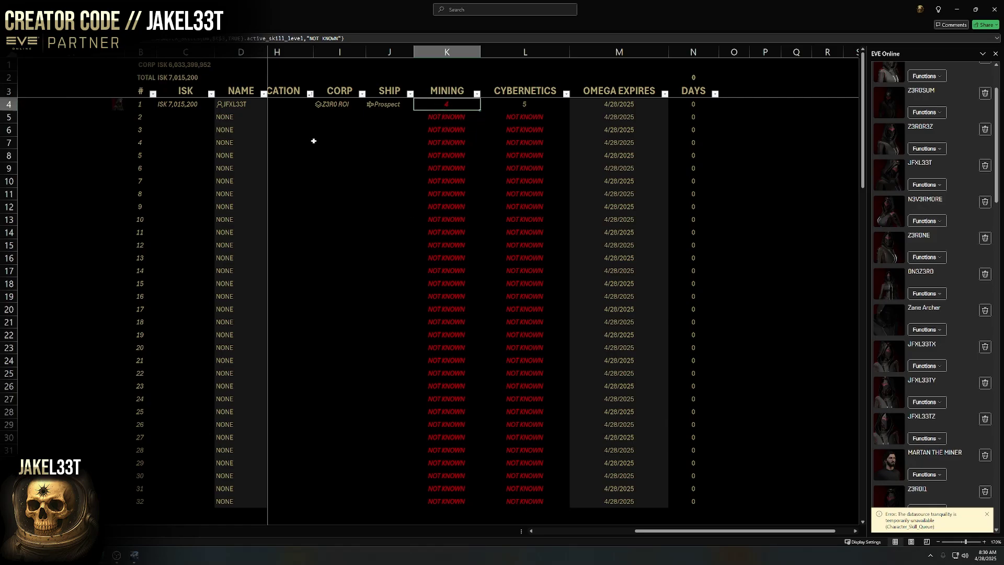
left_click(522, 90)
key("Left")
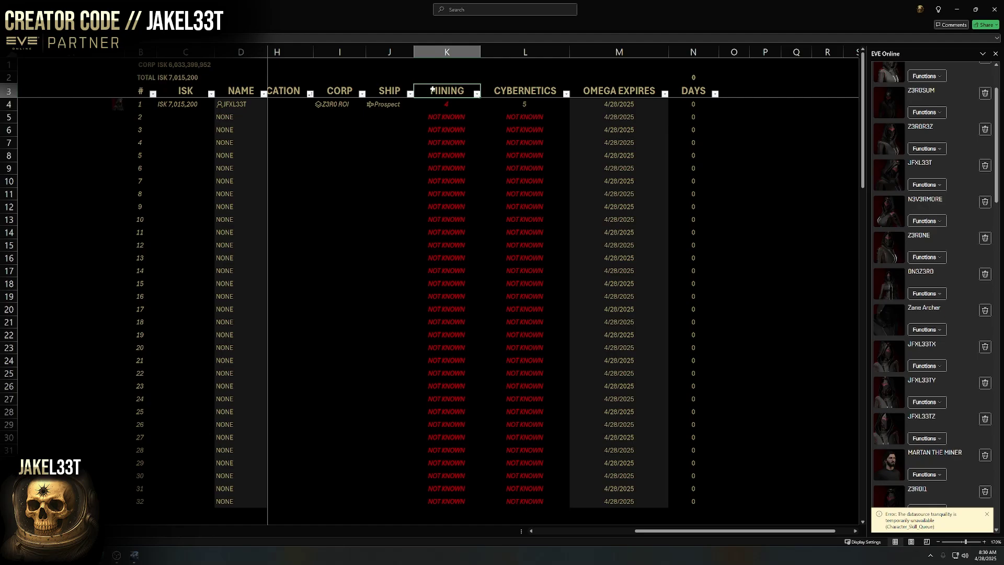
type("BIOLOGY")
left_click_drag(701, 531, 718, 531)
left_click(558, 105)
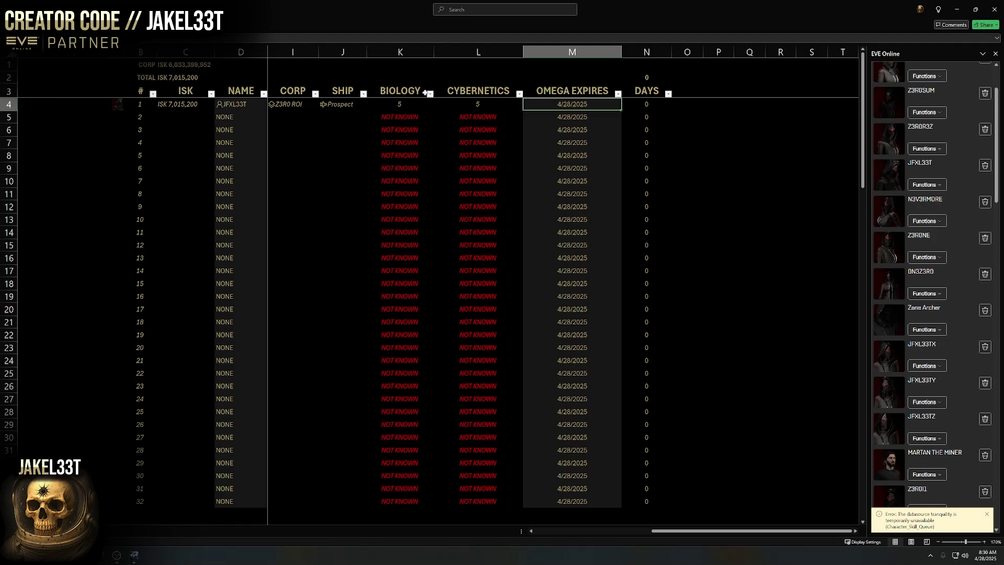
left_click_drag(425, 92, 478, 91)
left_click(445, 37)
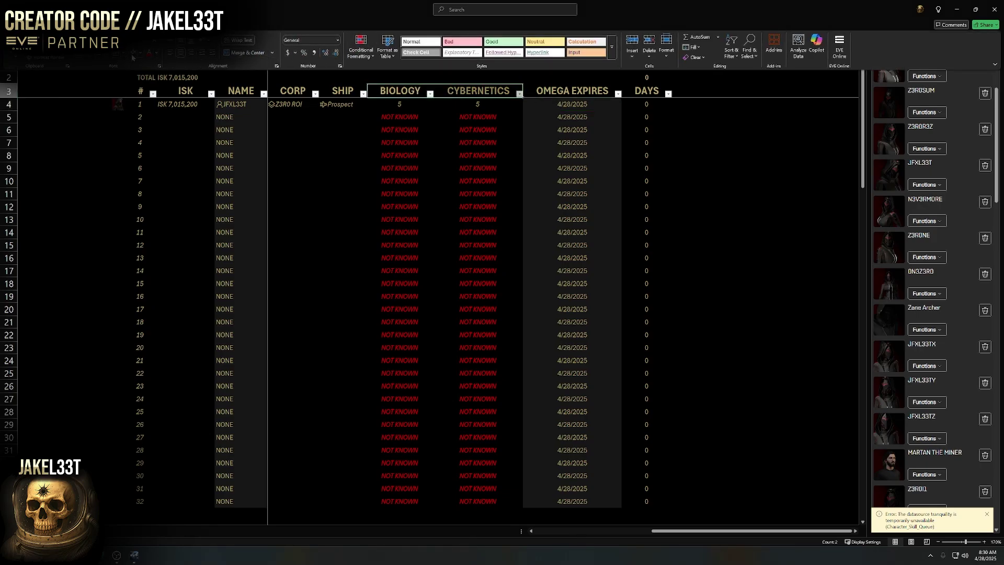
left_click(453, 202)
left_click(520, 142)
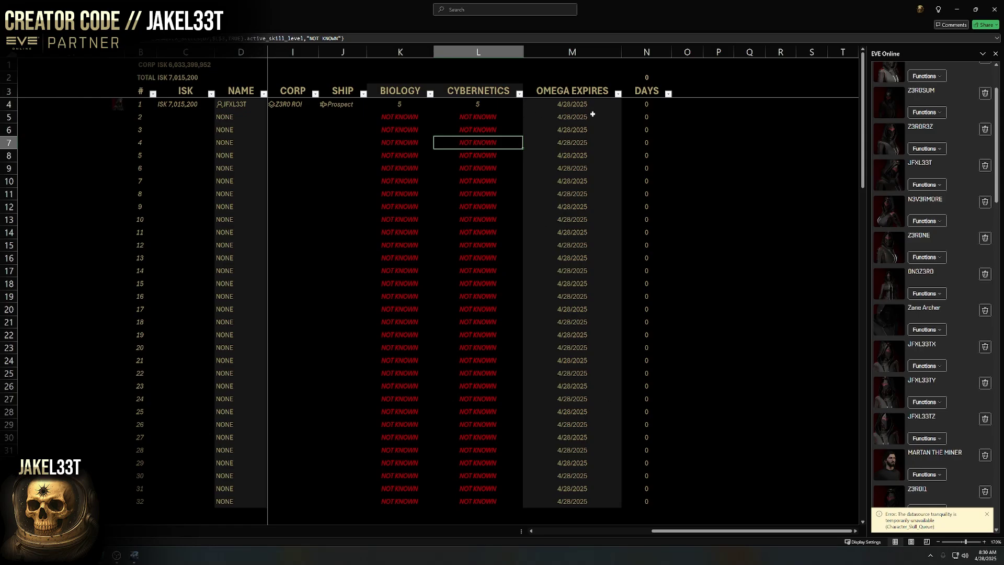
left_click(565, 104)
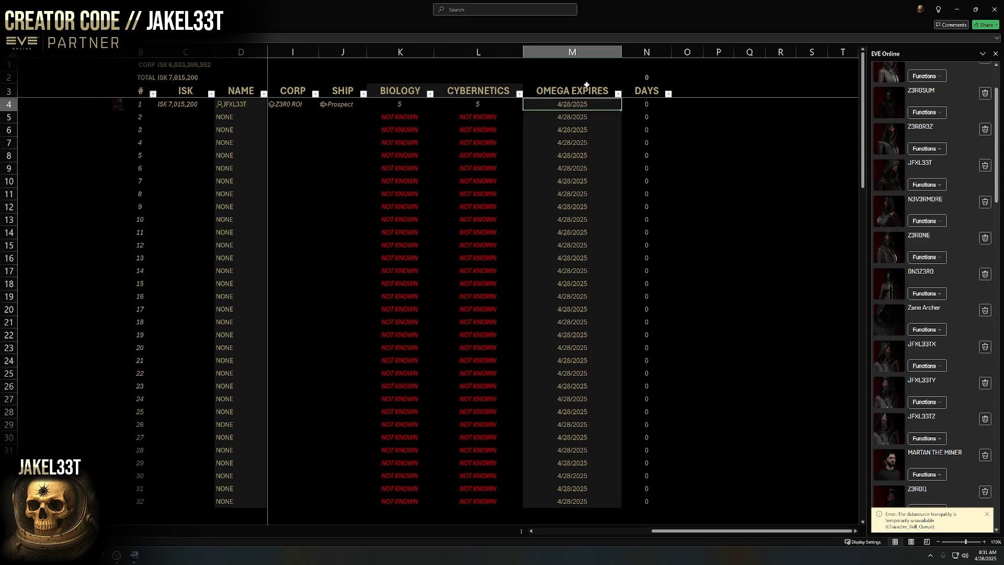
left_click(134, 556)
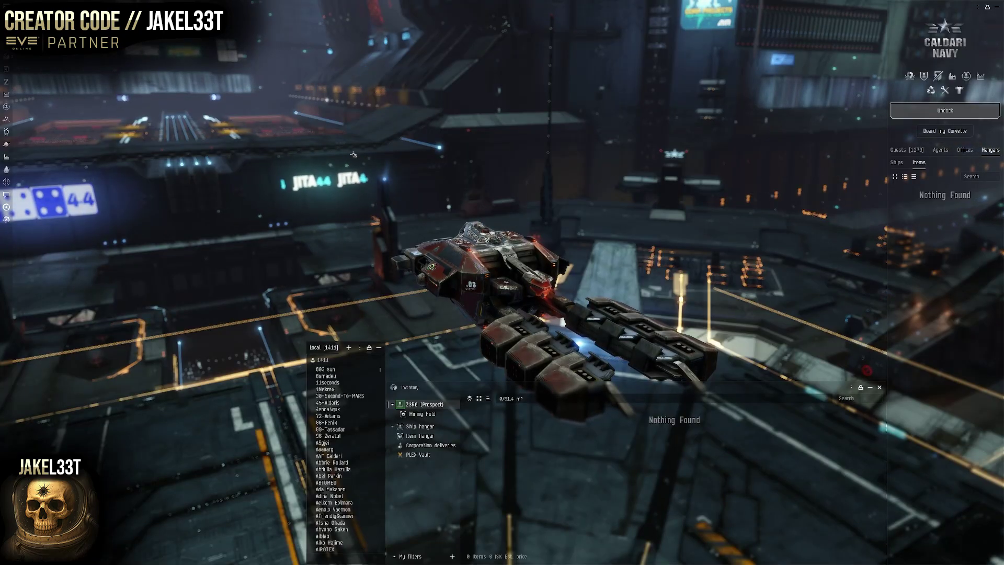
key("alt+a")
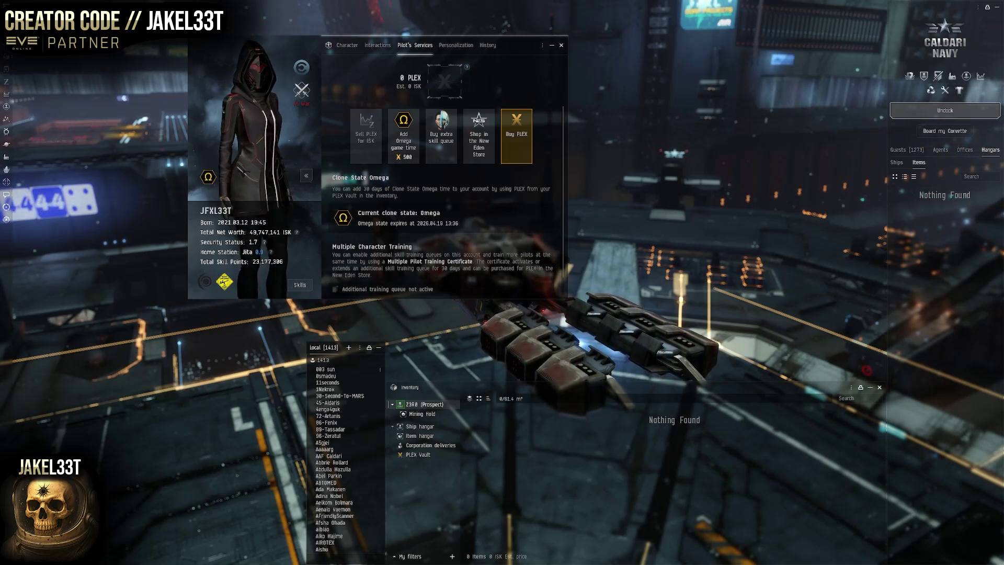
key("alt+Tab")
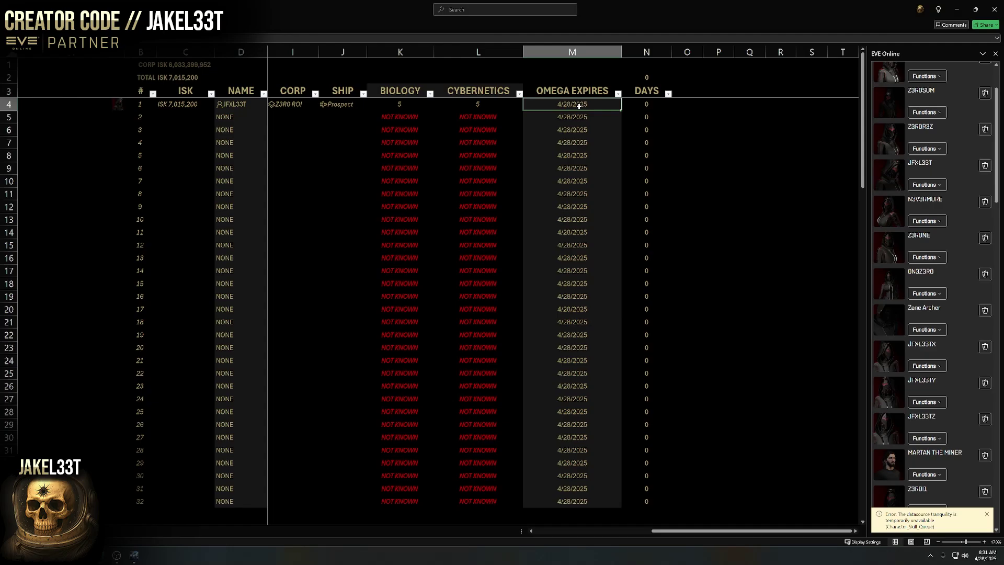
Enter 4/19/2026 as the first Omega expiry in M4 and verify the 356-day formula
type("4/19/2026")
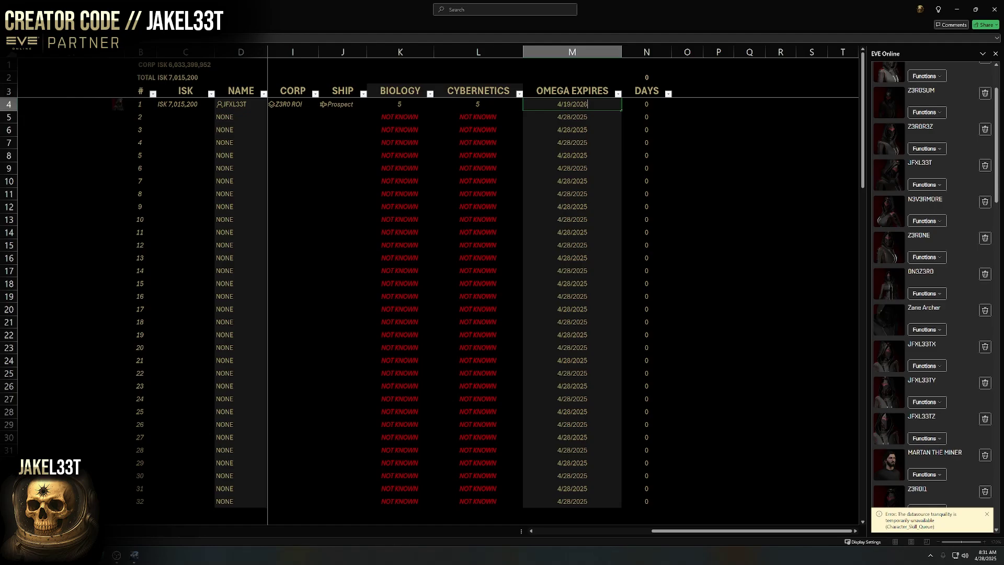
key("Return")
left_click(728, 117)
left_click(660, 109)
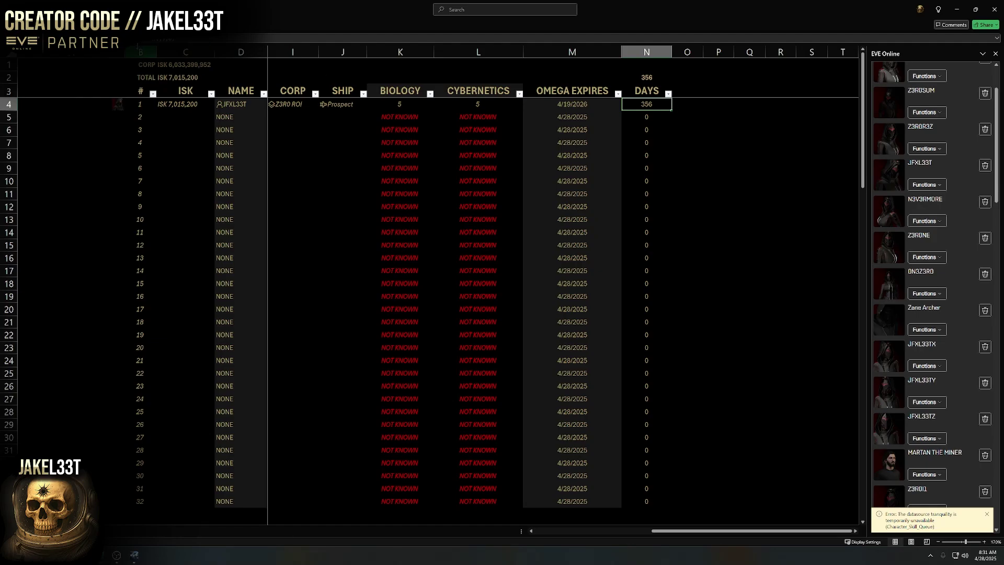
key("F2")
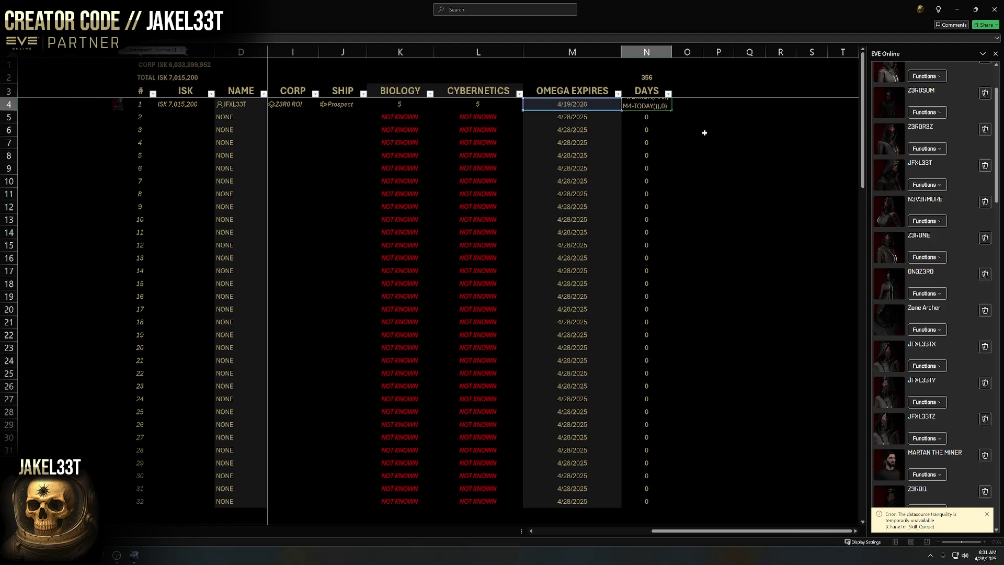
left_click(716, 146)
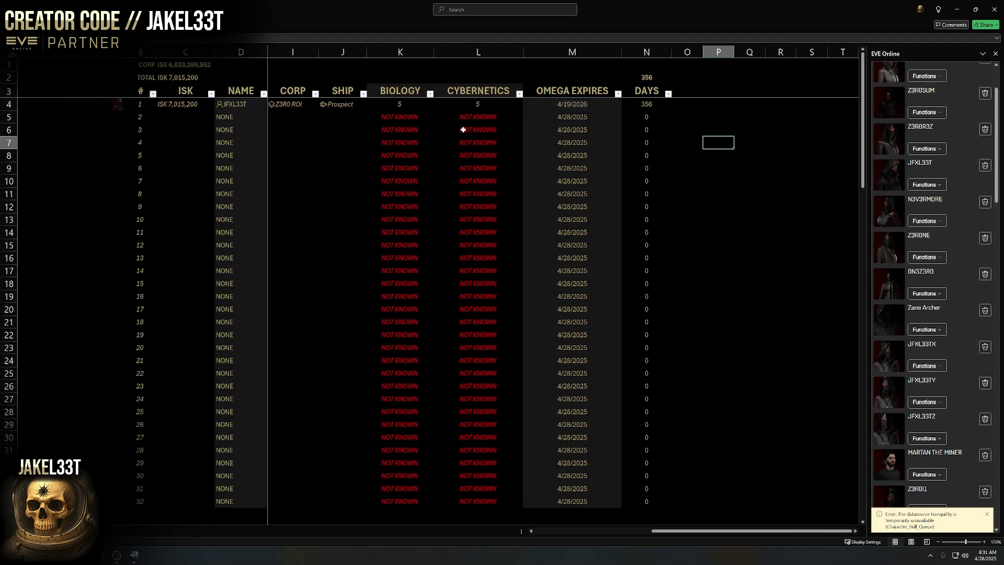
Scroll the sheet back to columns E–L and select D5 for the second character
left_click_drag(728, 531, 705, 532)
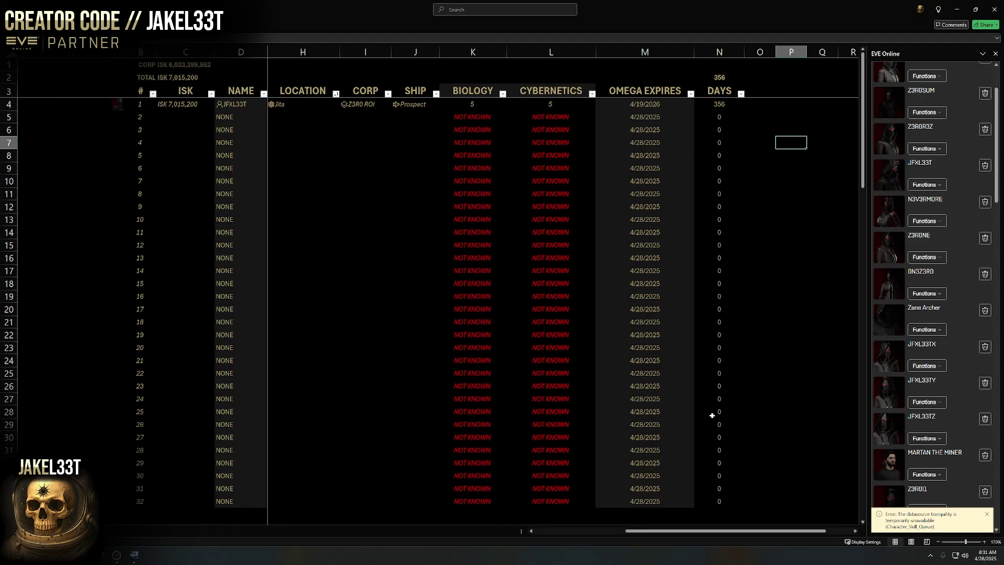
left_click_drag(723, 533, 704, 533)
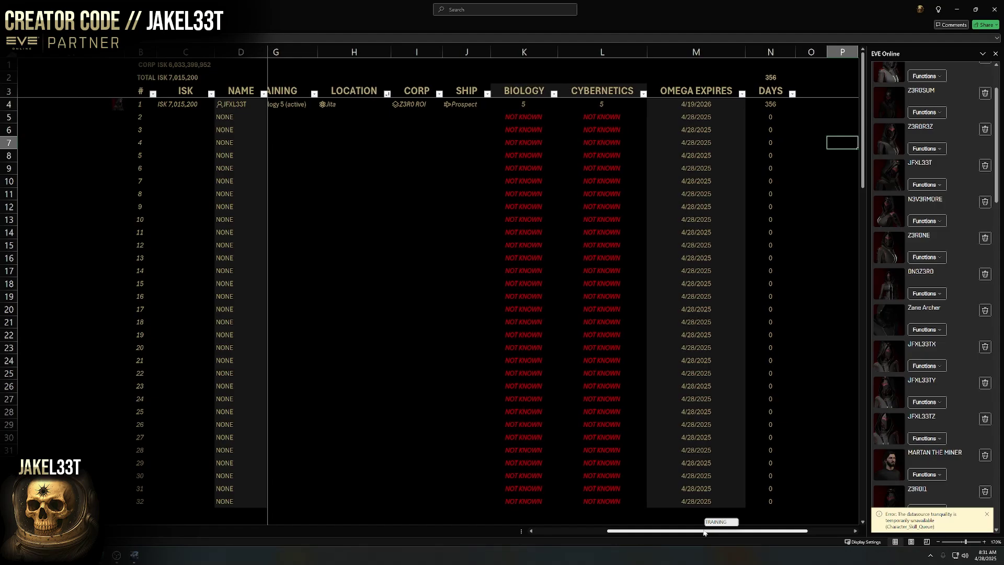
left_click_drag(704, 532, 698, 533)
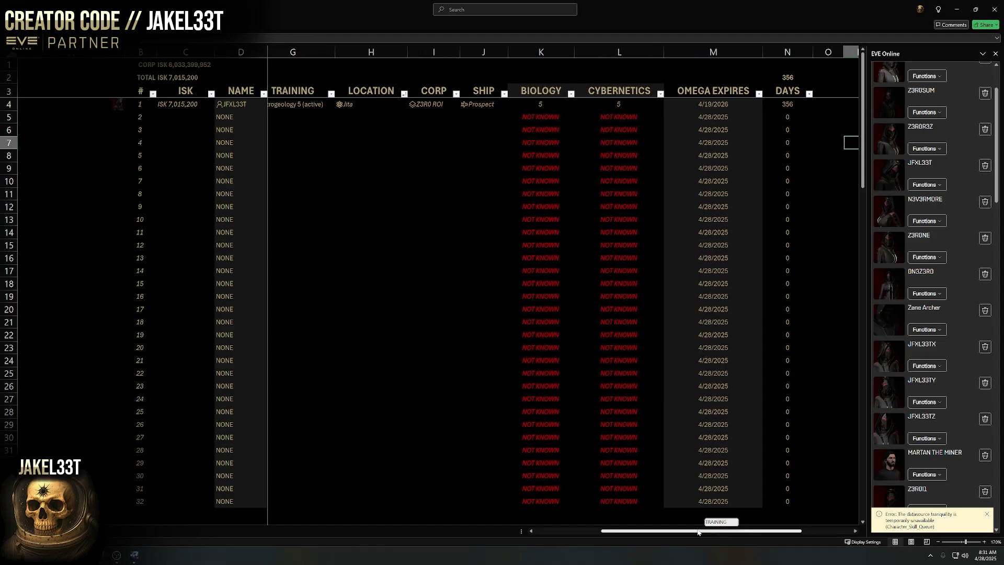
left_click_drag(698, 532, 565, 518)
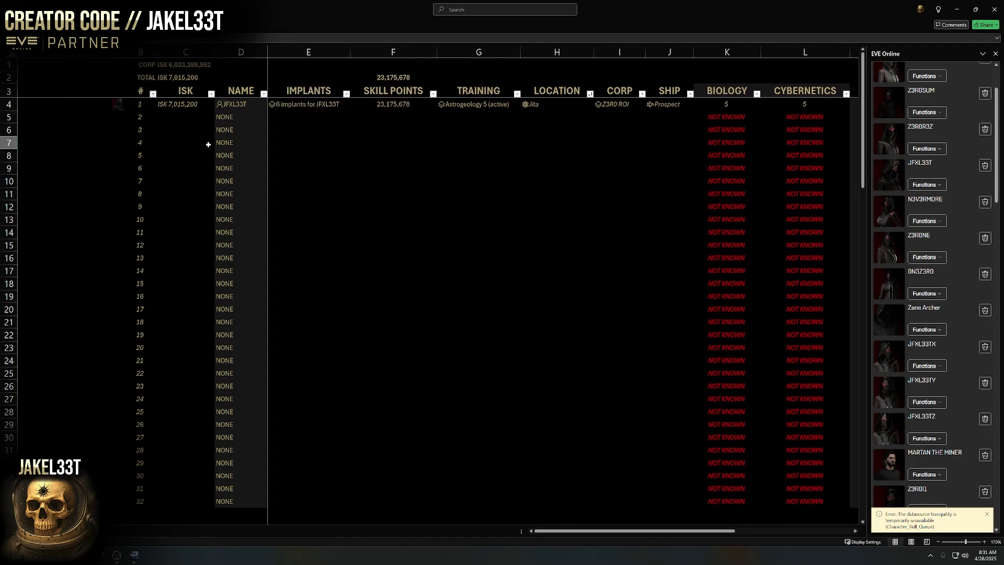
left_click(228, 117)
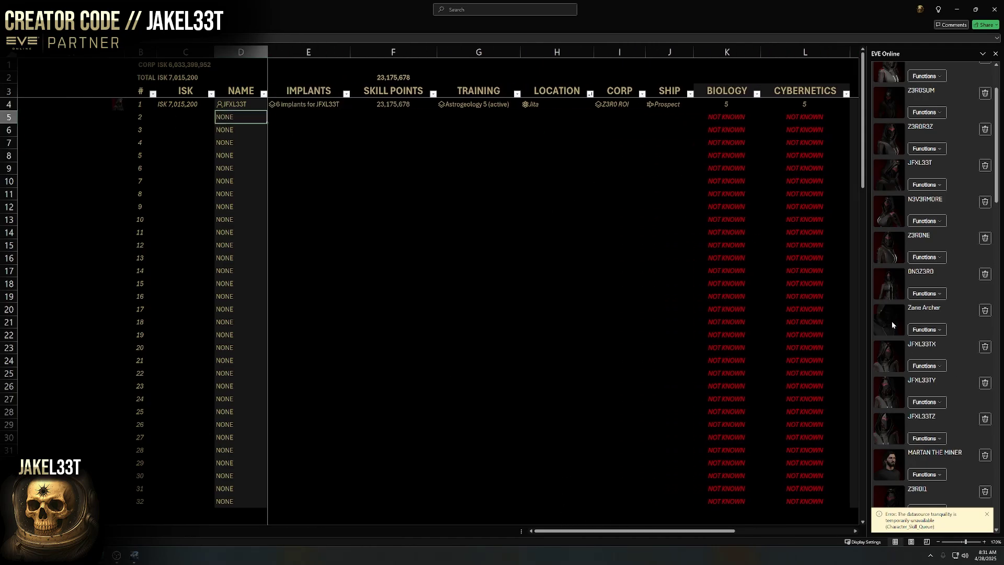
scroll(892, 322, "down", 6)
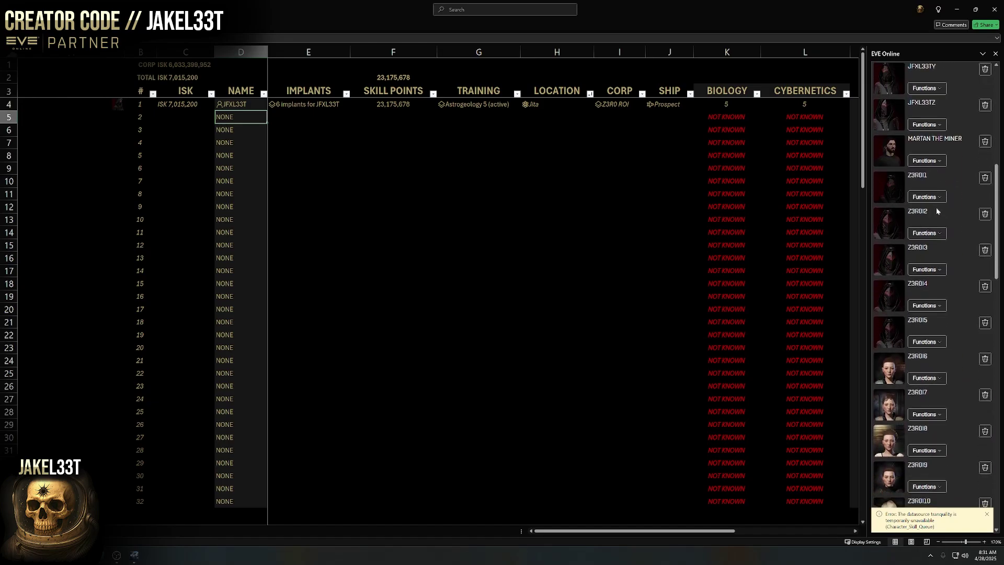
Insert Character cards for the second, third and fourth characters into rows 5–7
left_click(927, 197)
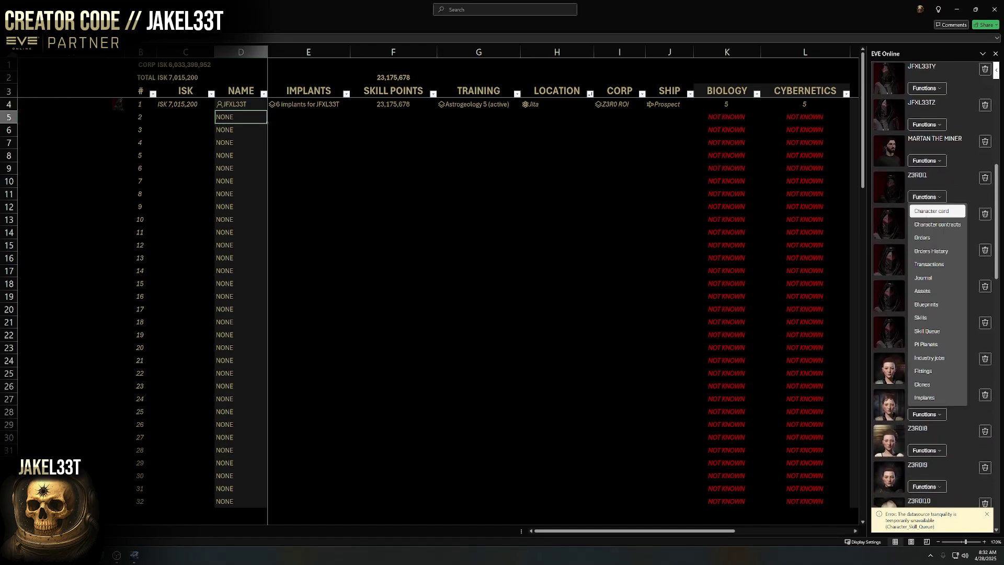
left_click(927, 212)
left_click(235, 131)
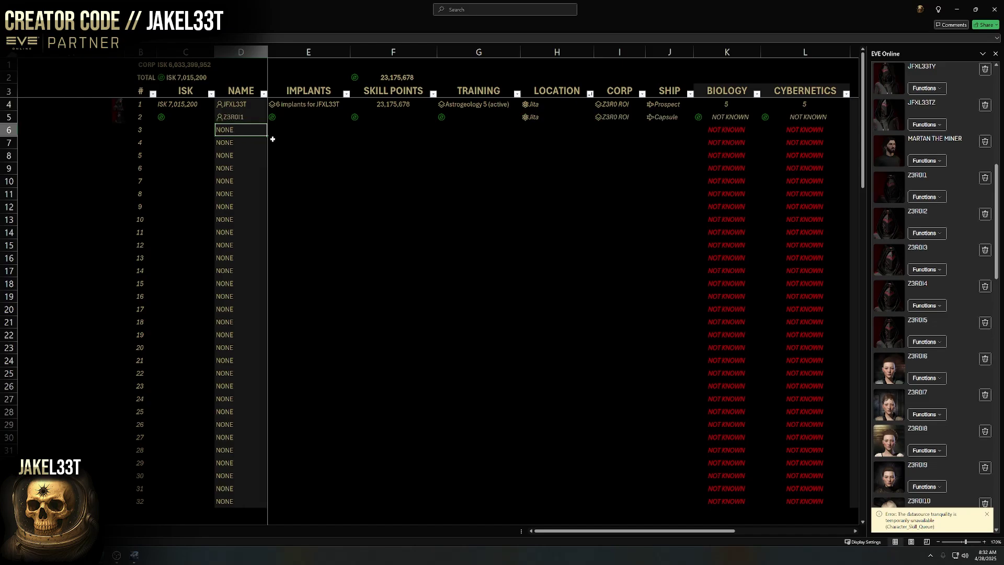
left_click(936, 237)
left_click(927, 248)
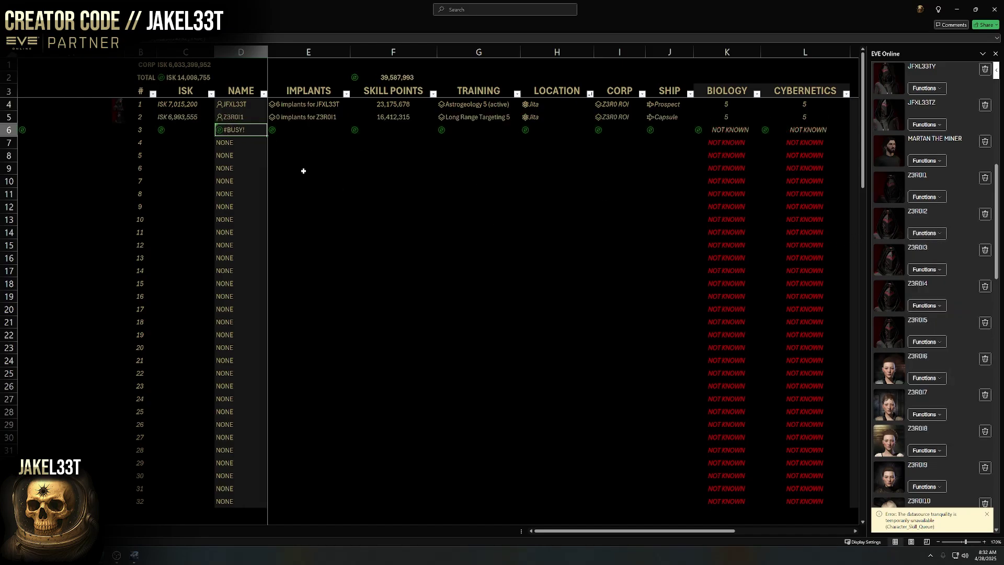
left_click(238, 143)
left_click(924, 269)
left_click(923, 283)
Insert Character cards for the fifth through eighth characters into rows 8–11
left_click(230, 155)
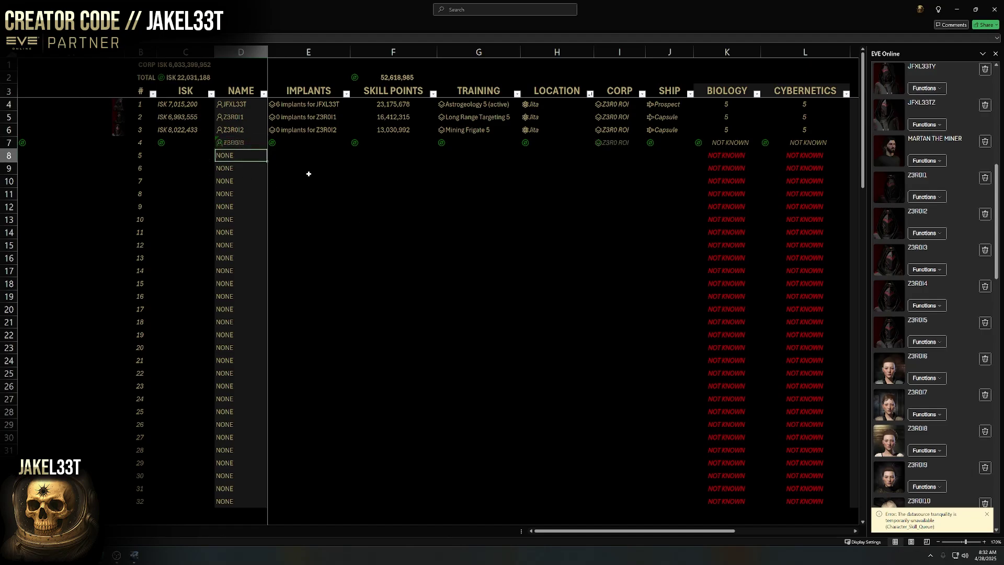
left_click(940, 308)
left_click(923, 318)
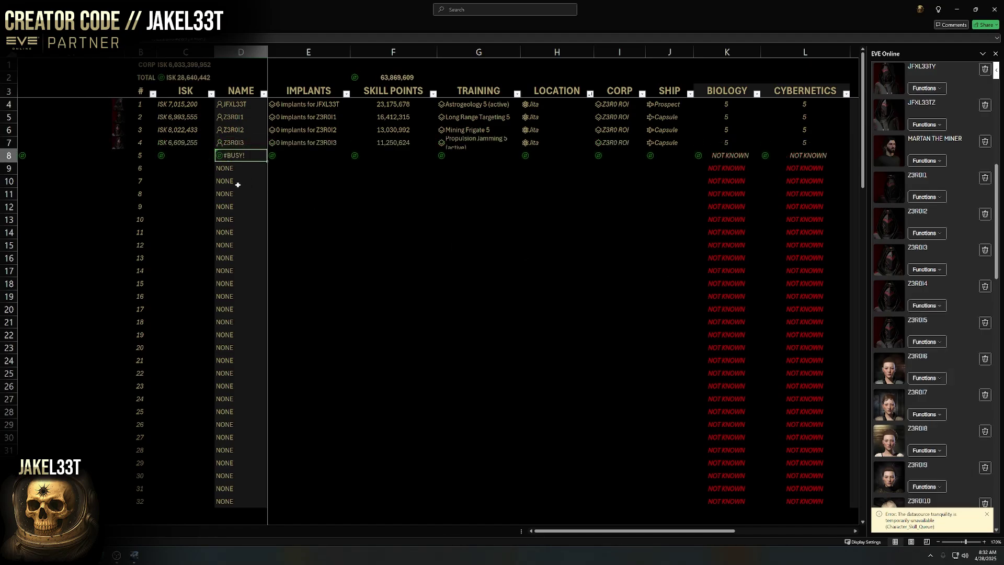
left_click(239, 174)
left_click(926, 342)
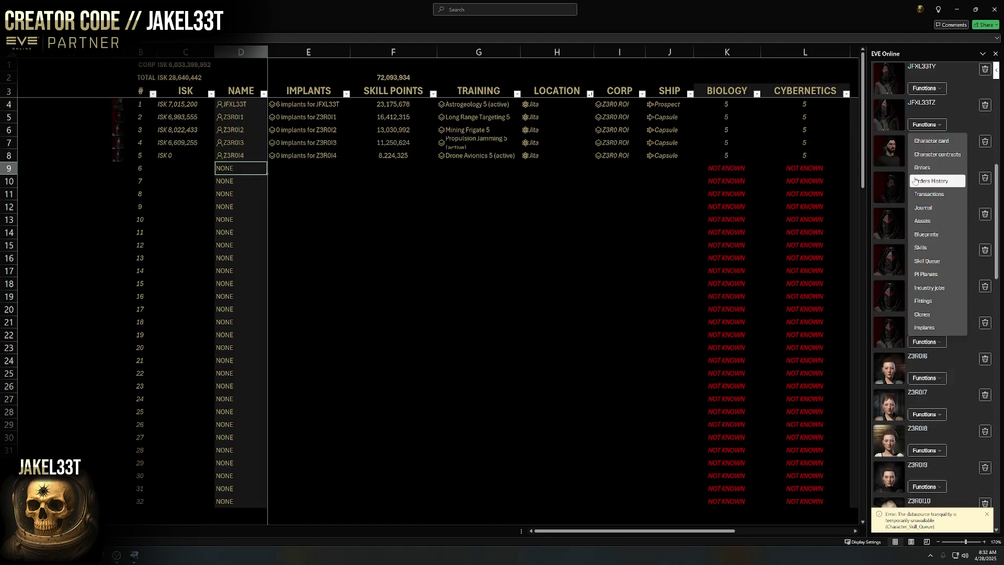
left_click(931, 141)
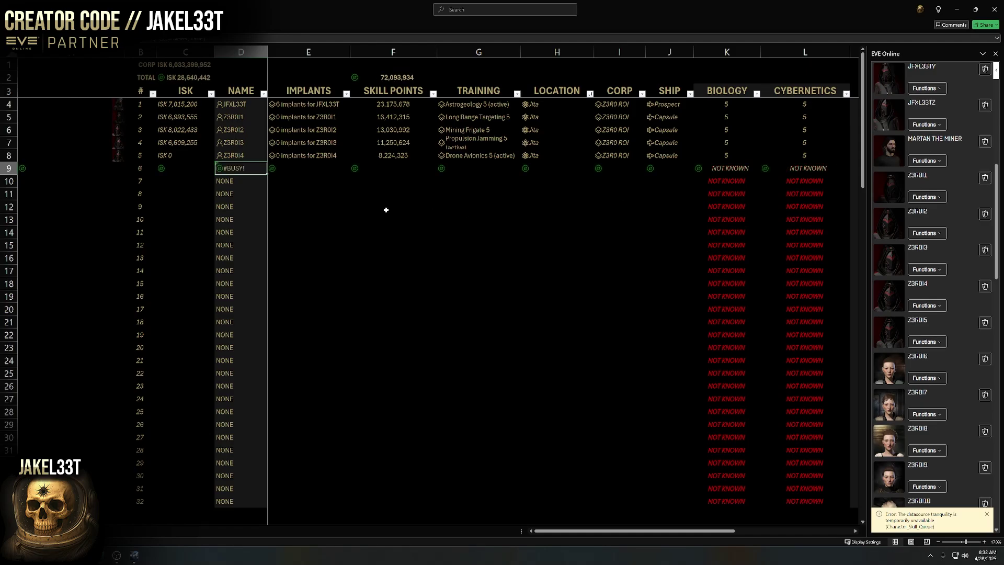
left_click(232, 182)
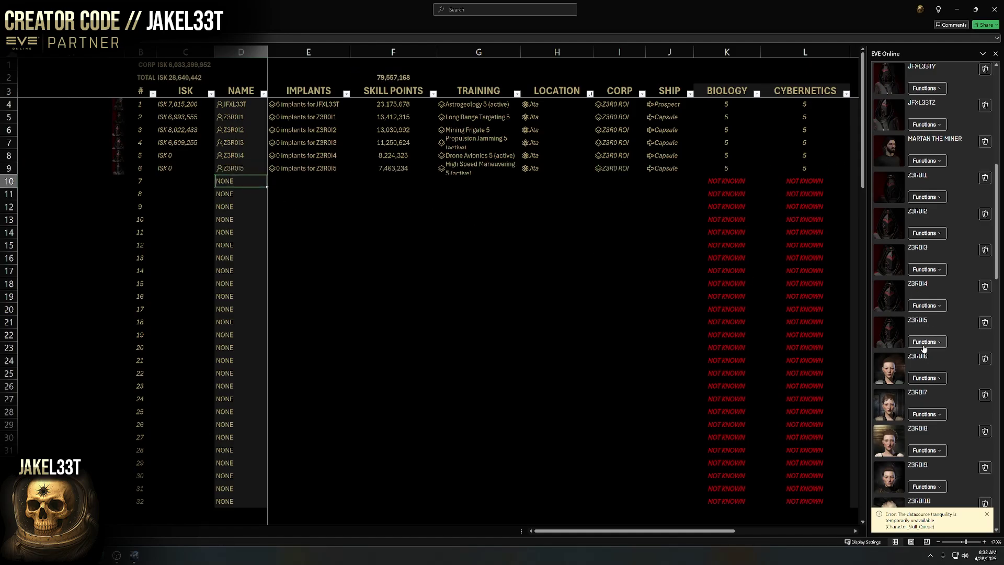
left_click(929, 378)
left_click(931, 177)
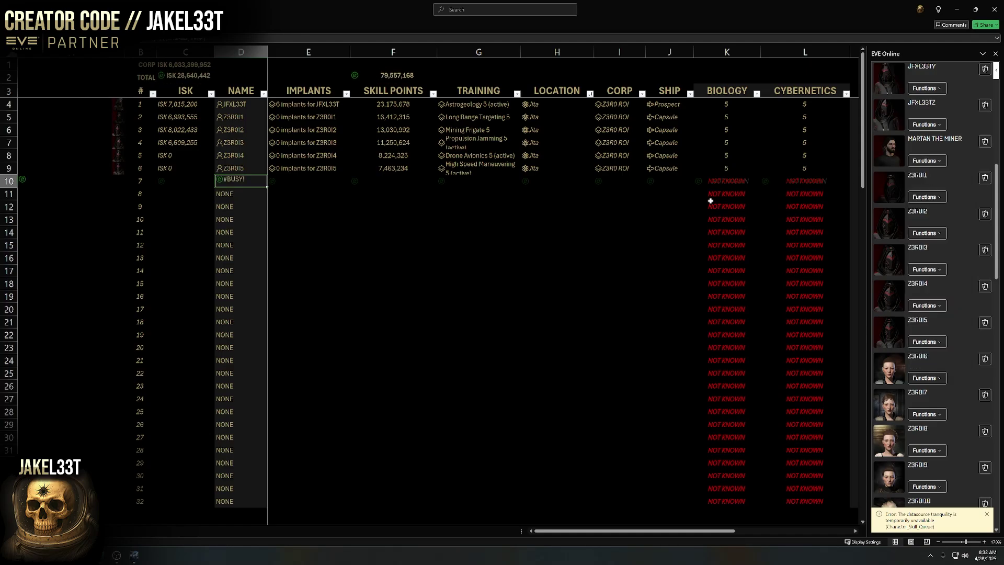
left_click(233, 194)
left_click(926, 414)
left_click(931, 213)
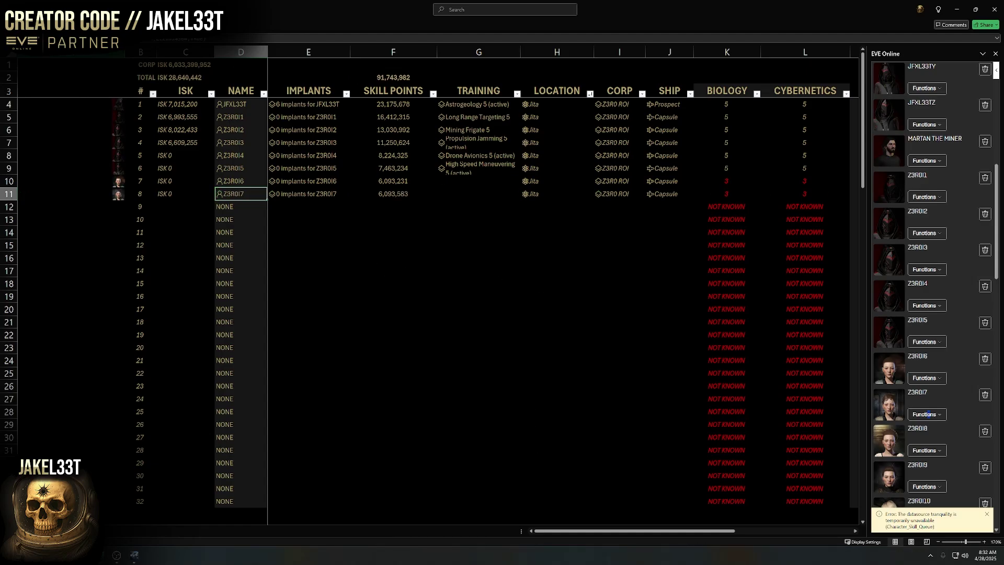
Auto-fit every column width on the worksheet and hide the EVE Online add-in pane
key("ctrl+a")
key("alt+h")
key("o")
key("i")
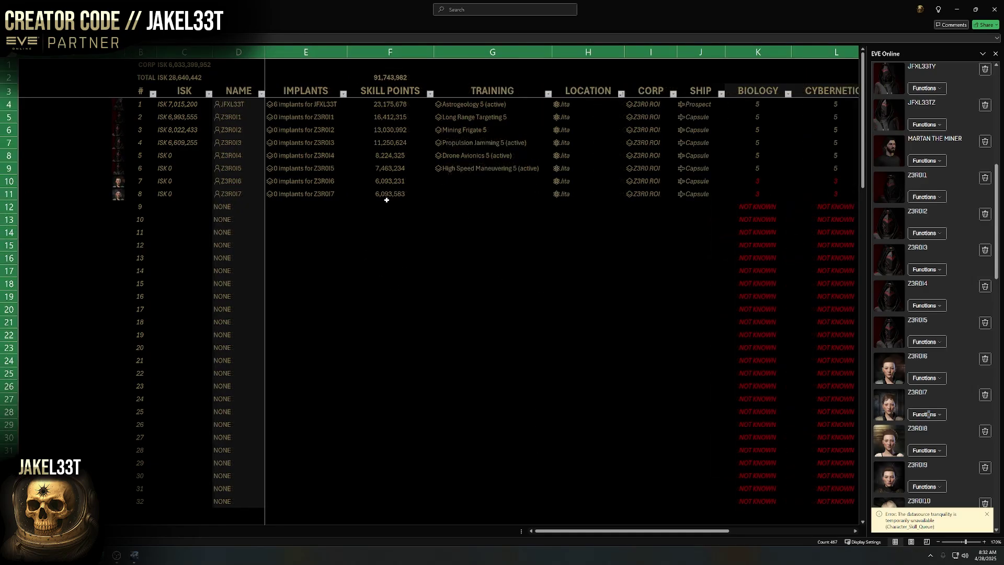
left_click(995, 53)
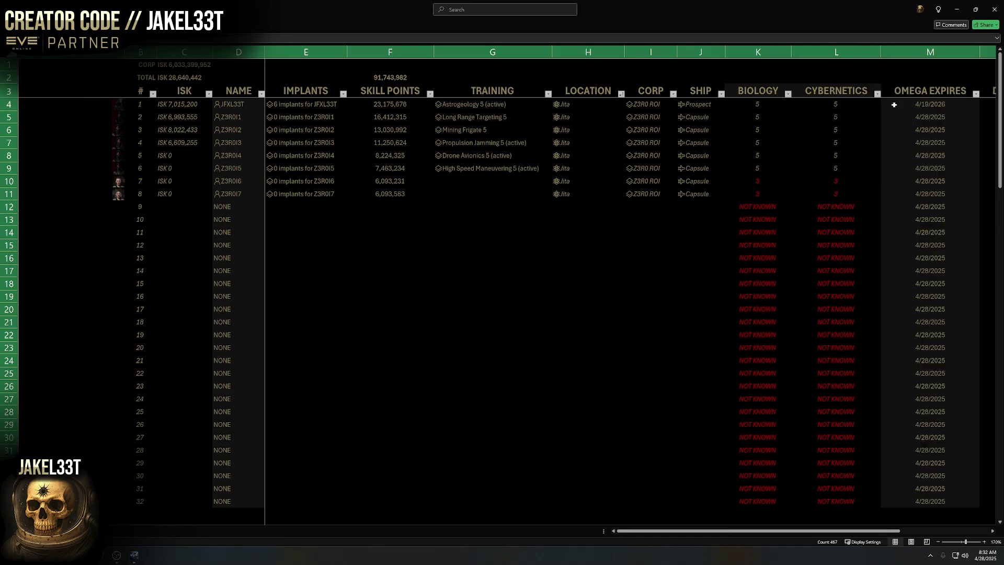